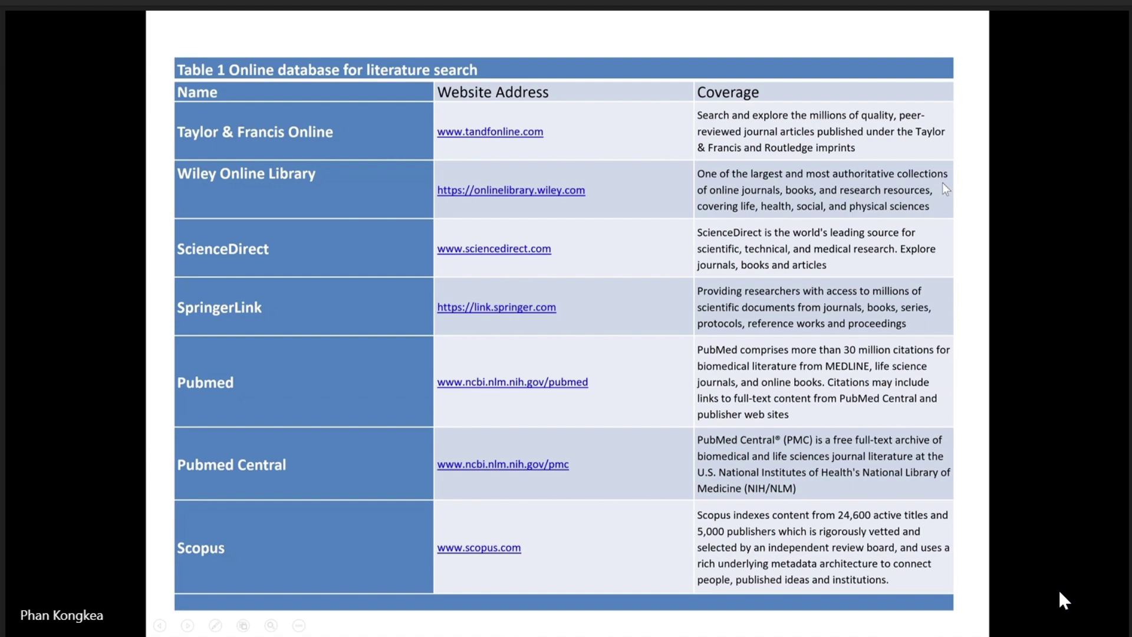
# Leave the slide show, switch to Firefox and open the PMC home page from the Google results for PubMed Central.
pyautogui.press('Escape')
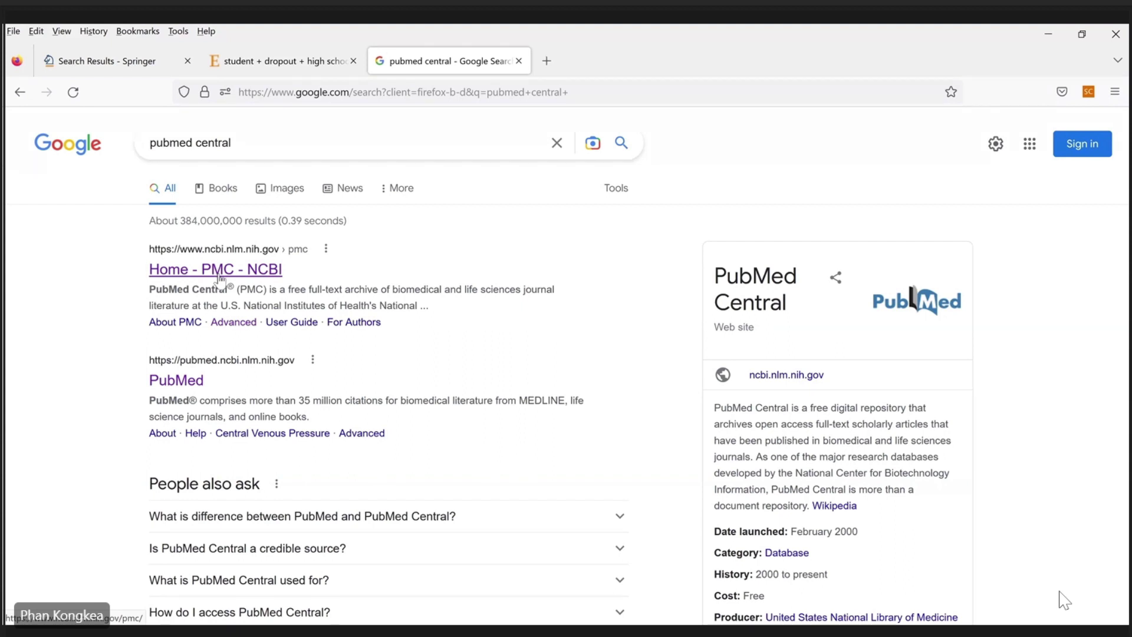
pyautogui.click(219, 272)
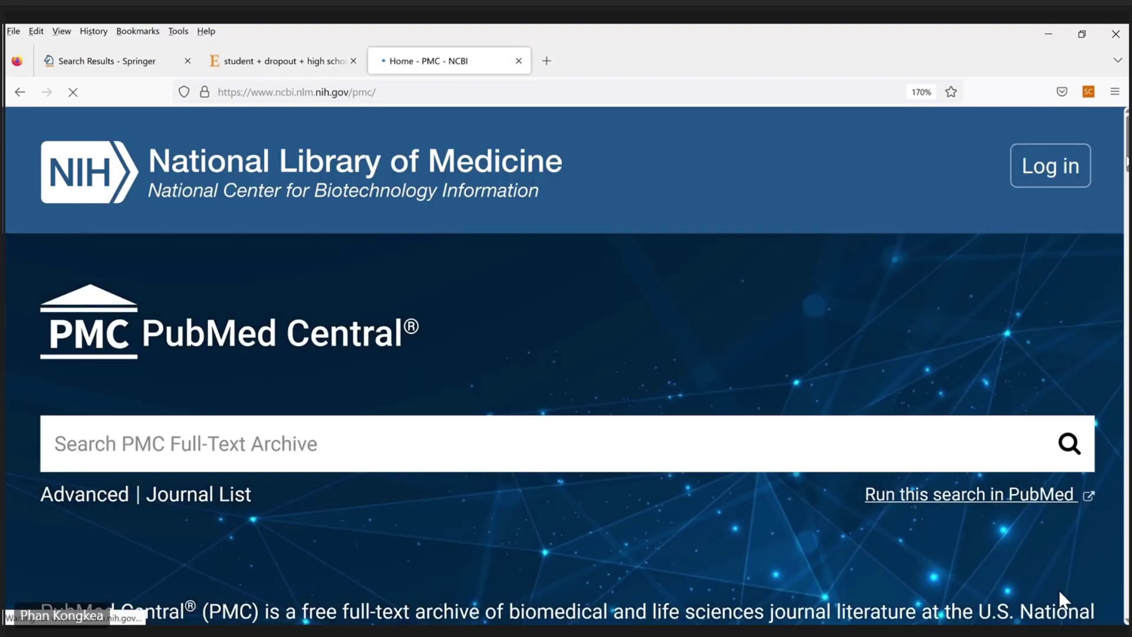
# Look through the PMC home page and highlight the statement on how many articles are archived in PMC.
pyautogui.scroll(-10, 1062, 599)
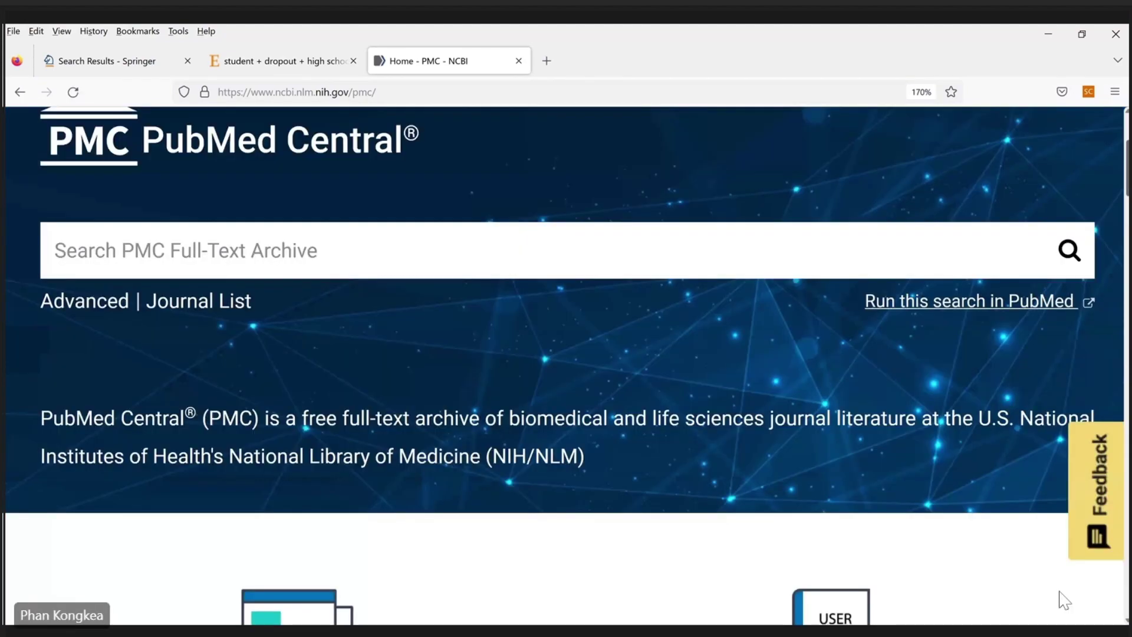
pyautogui.scroll(-15, 1064, 600)
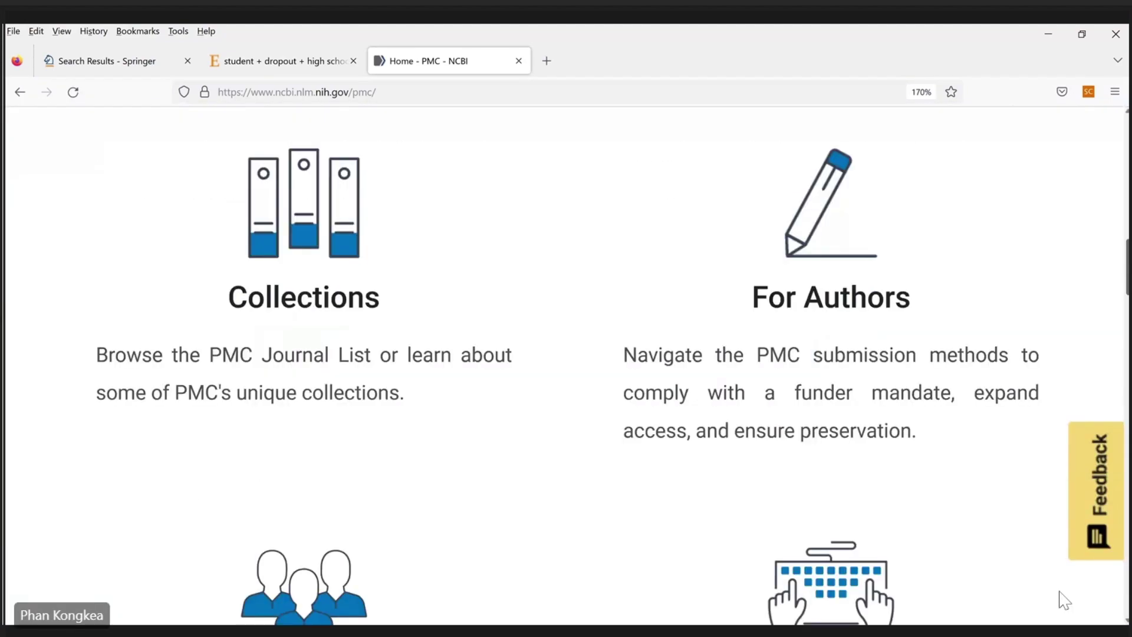
pyautogui.scroll(-2, 1065, 599)
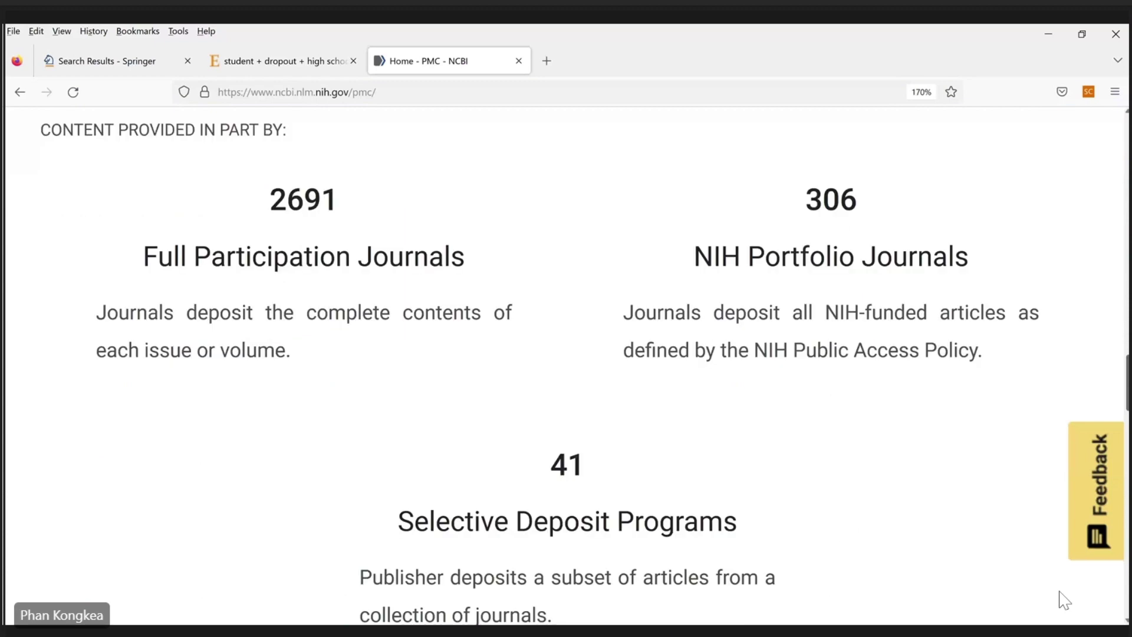
pyautogui.scroll(3, 1064, 600)
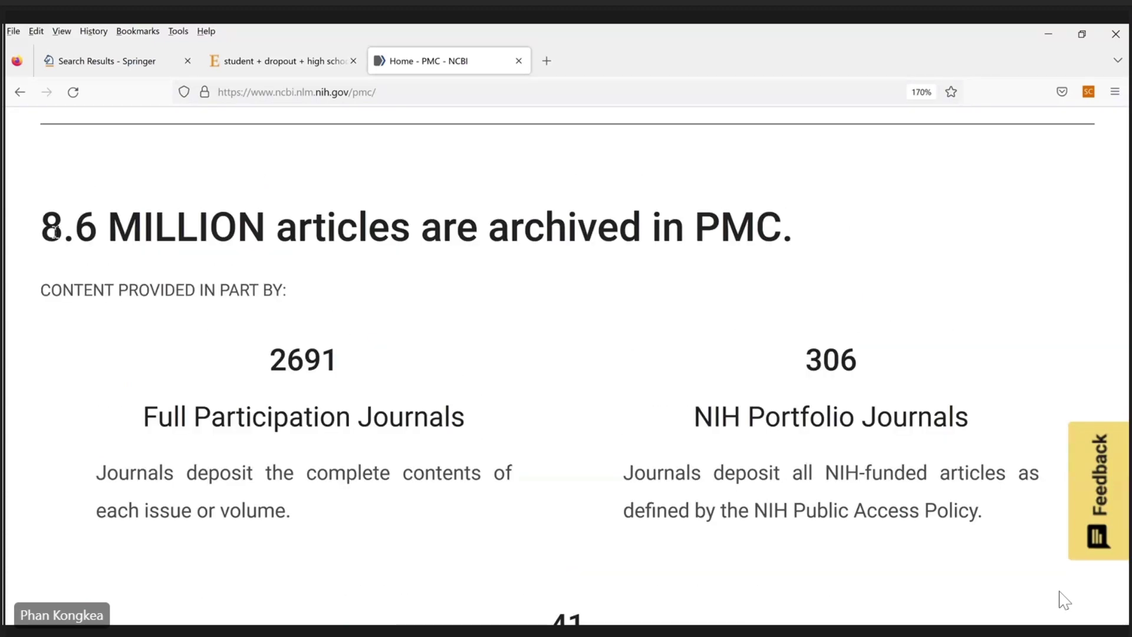
pyautogui.moveTo(49, 224); pyautogui.dragTo(788, 229)
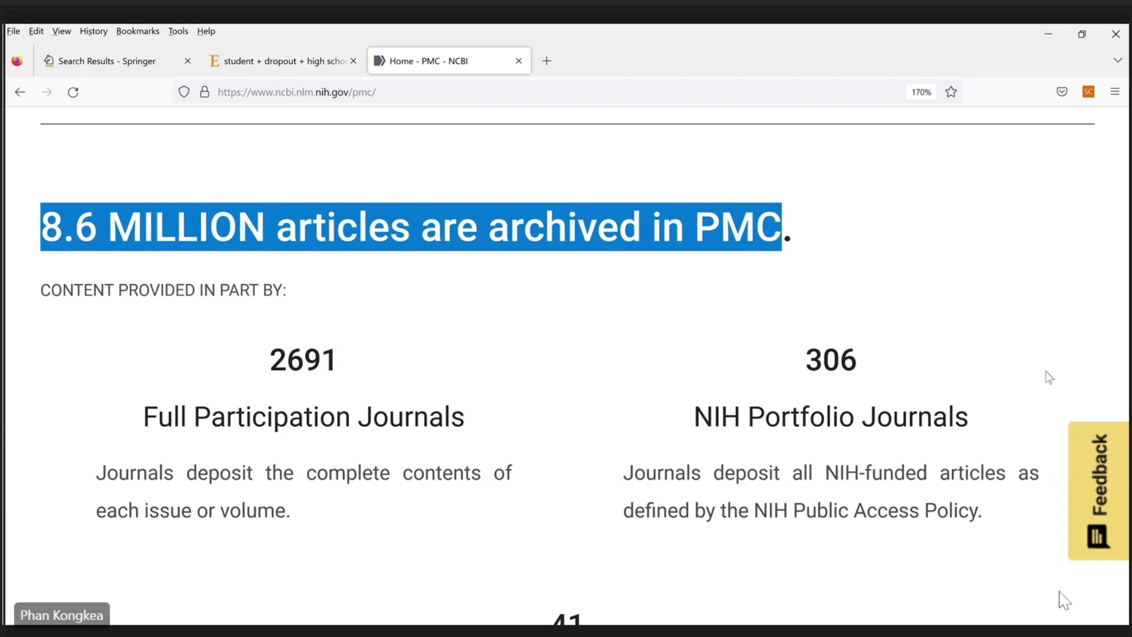
# Search the PMC full-text archive for "Medical education".
pyautogui.scroll(5, 895, 389)
pyautogui.scroll(5, 895, 389)
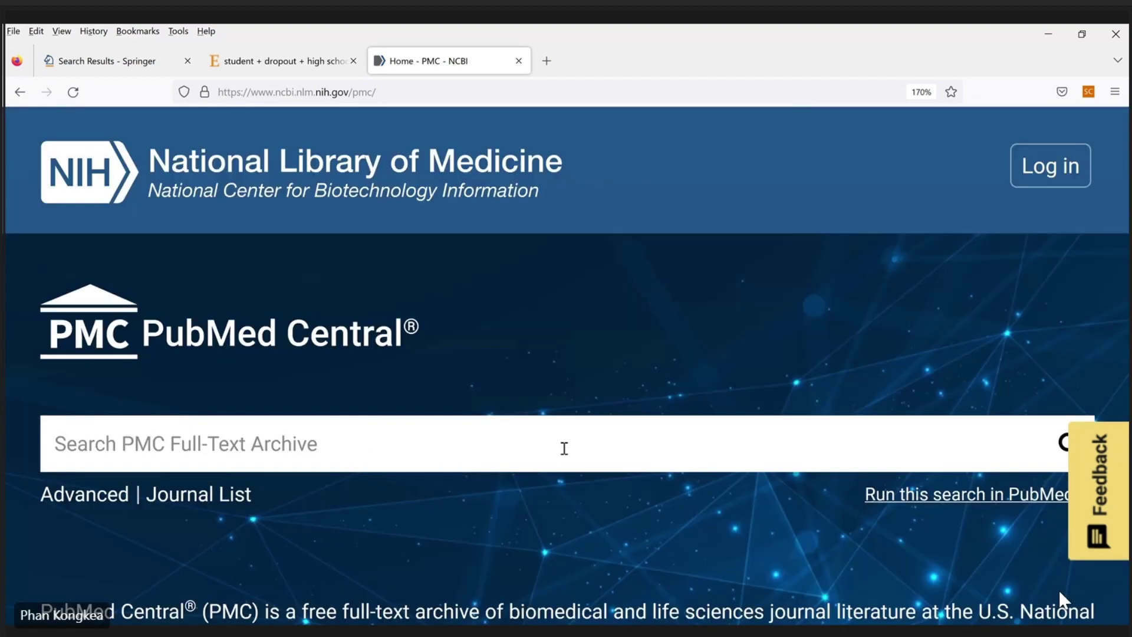
pyautogui.click(369, 457)
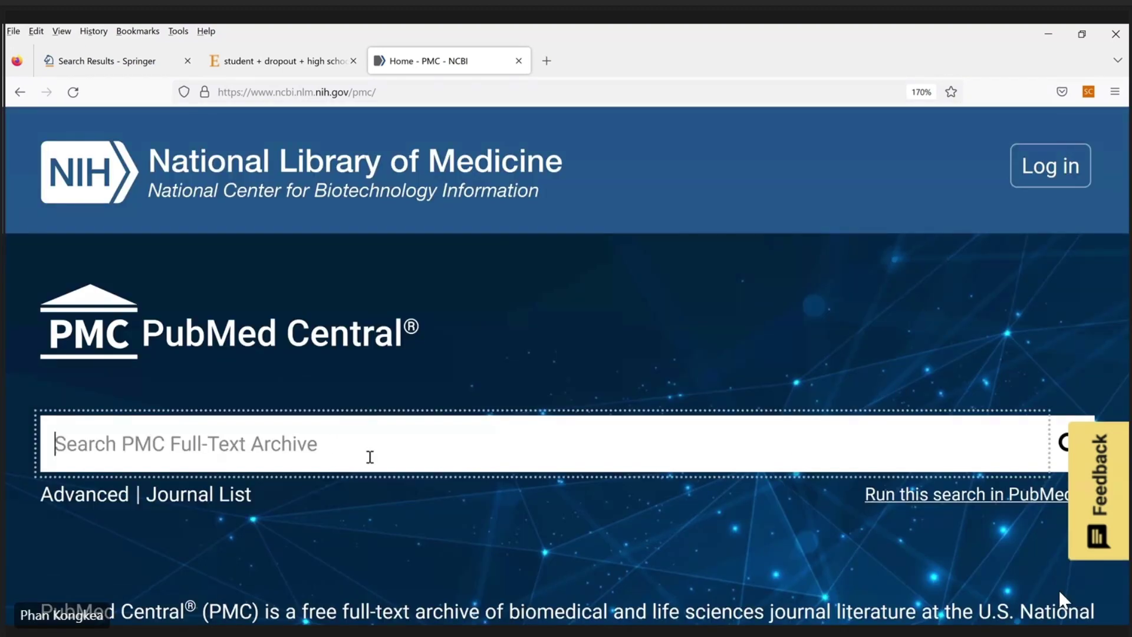
pyautogui.write('Me')
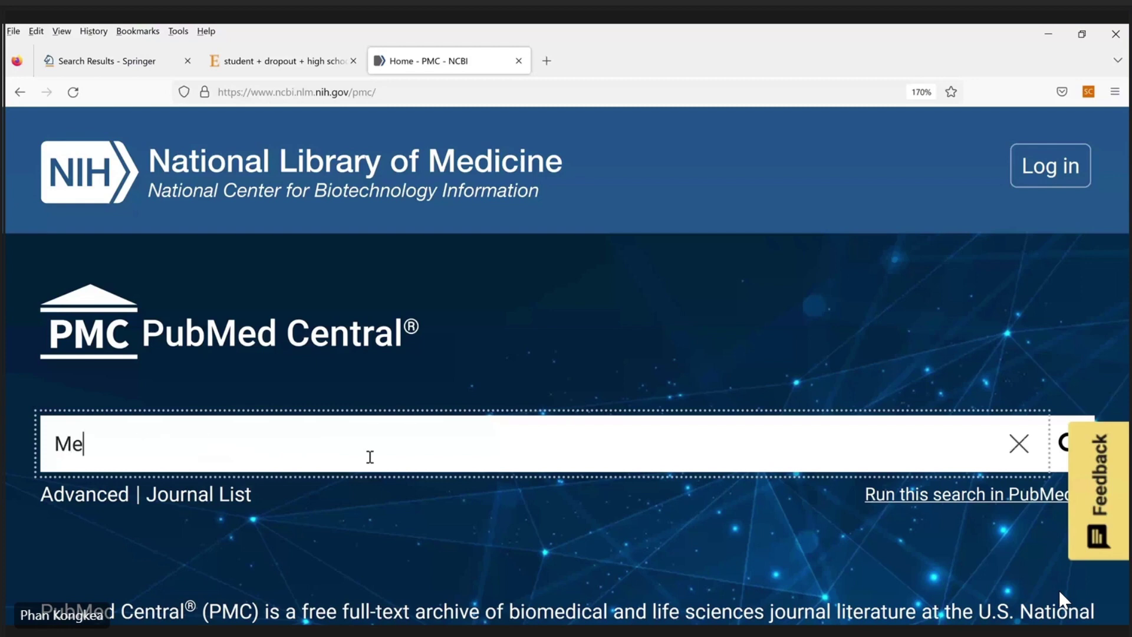
pyautogui.write('dica')
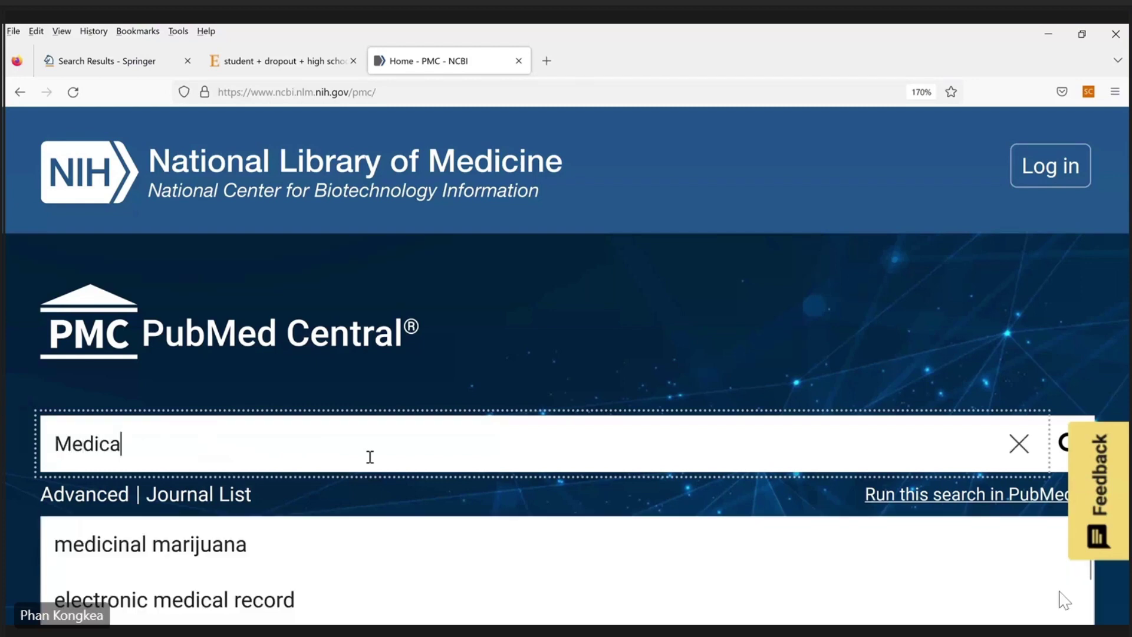
pyautogui.write('l education')
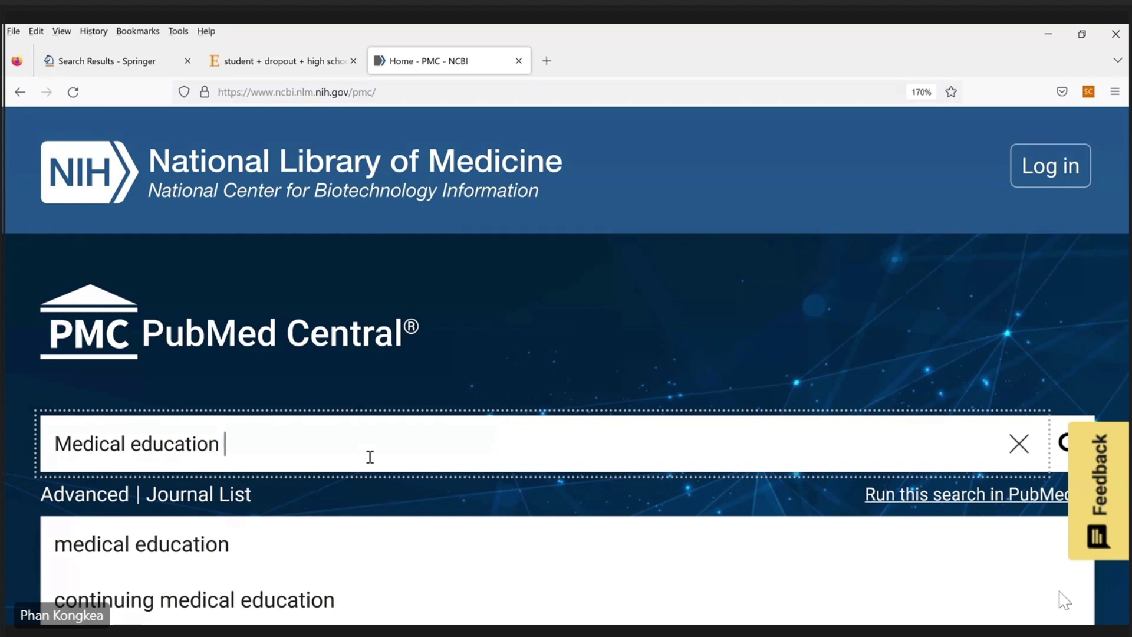
pyautogui.press('Return')
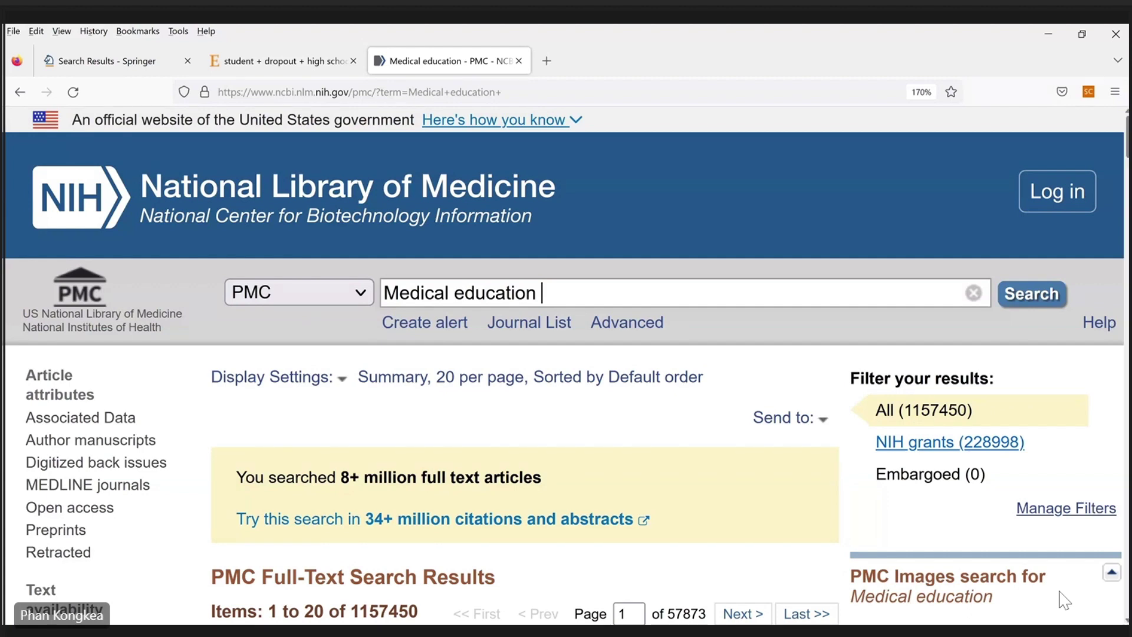
# Open the PDF of the article on online medical education in Egypt during the COVID-19 pandemic from the search results.
pyautogui.scroll(-5, 1064, 600)
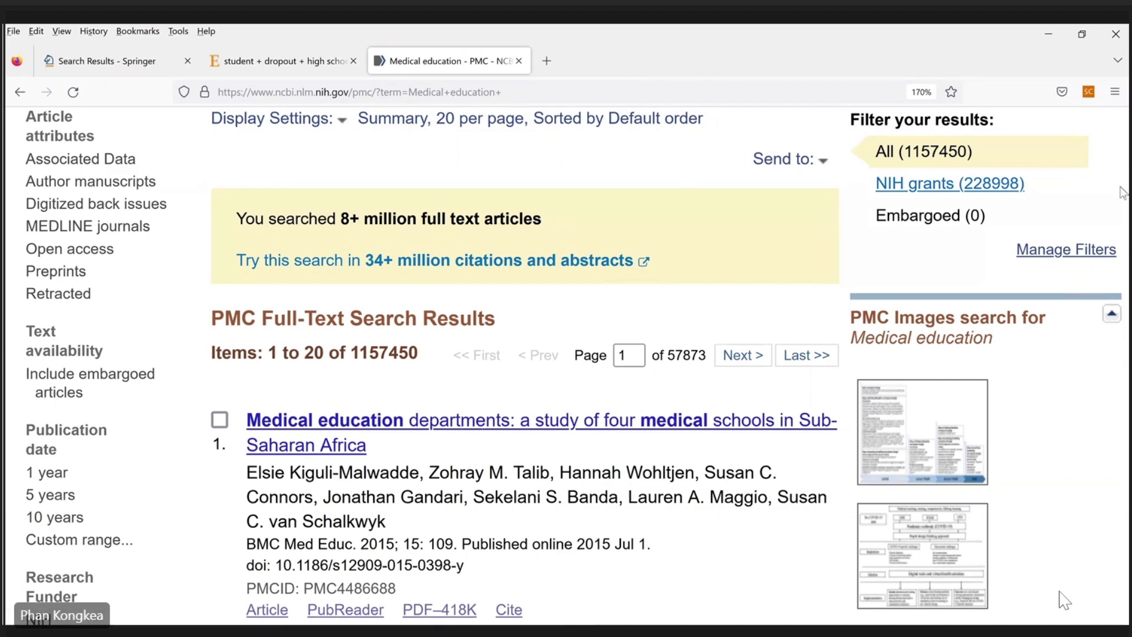
pyautogui.scroll(-9, 1064, 601)
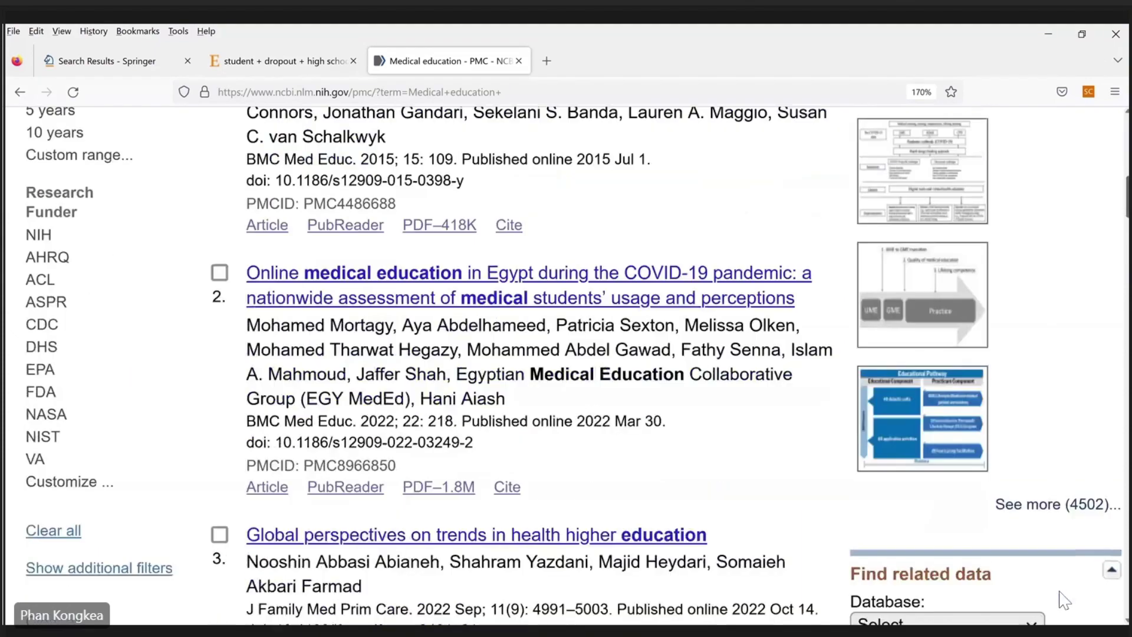
pyautogui.scroll(-3, 1064, 601)
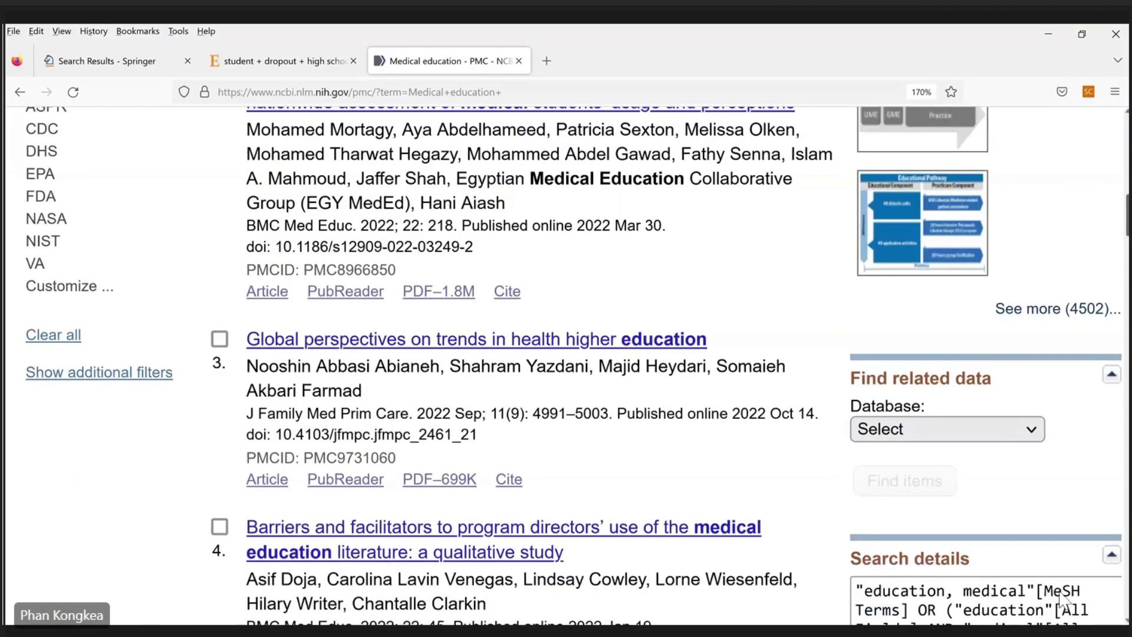
pyautogui.scroll(3, 1064, 601)
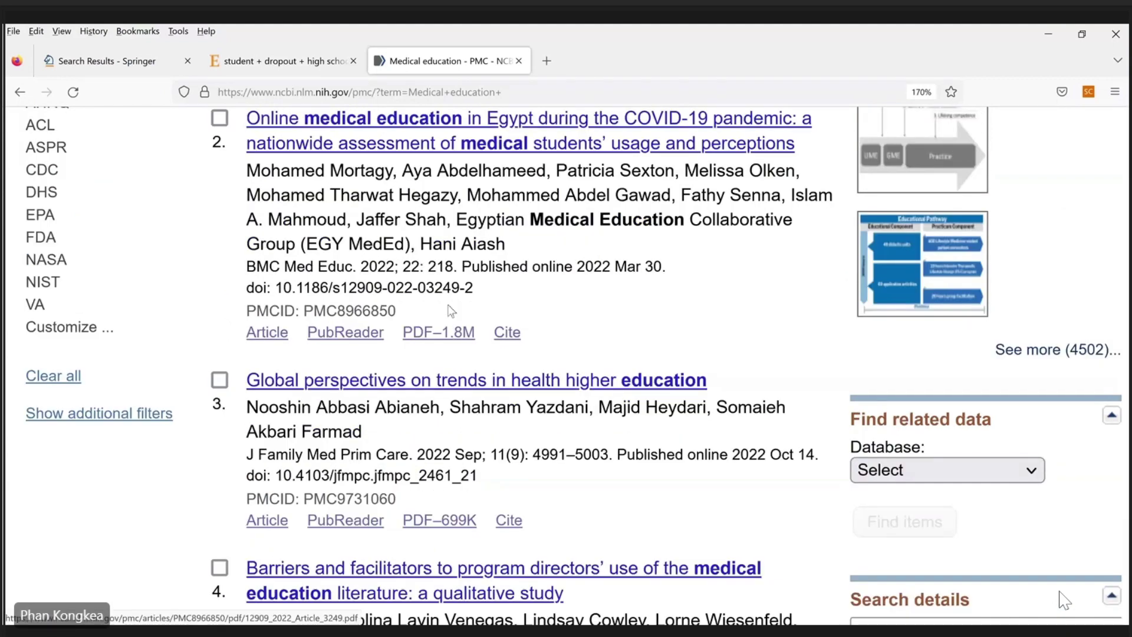
pyautogui.click(469, 334)
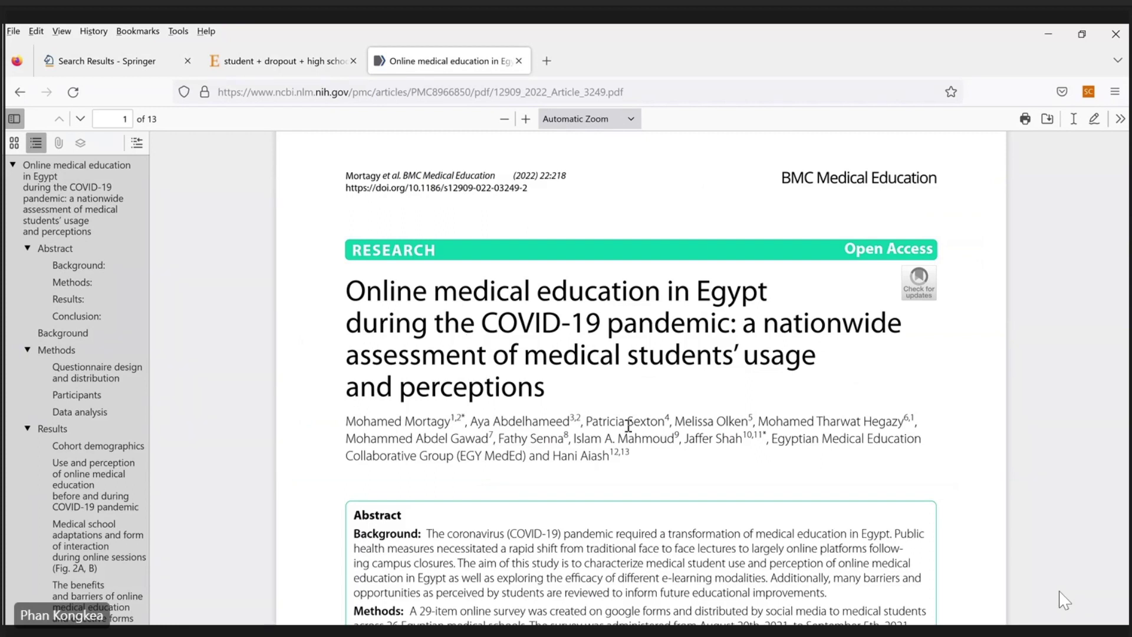
pyautogui.scroll(-5, 675, 407)
pyautogui.scroll(5, 674, 410)
# Compare the ScienceDirect results for student dropout in Cambodian high schools with the opened PMC article PDF.
pyautogui.click(295, 60)
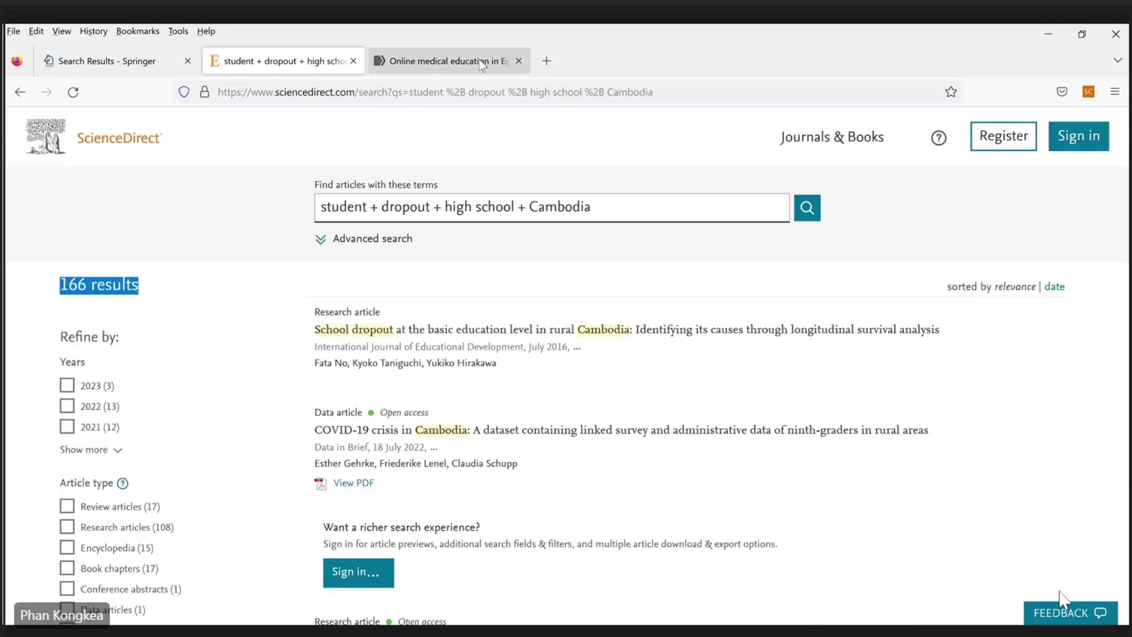
pyautogui.click(482, 61)
pyautogui.click(255, 65)
pyautogui.click(475, 66)
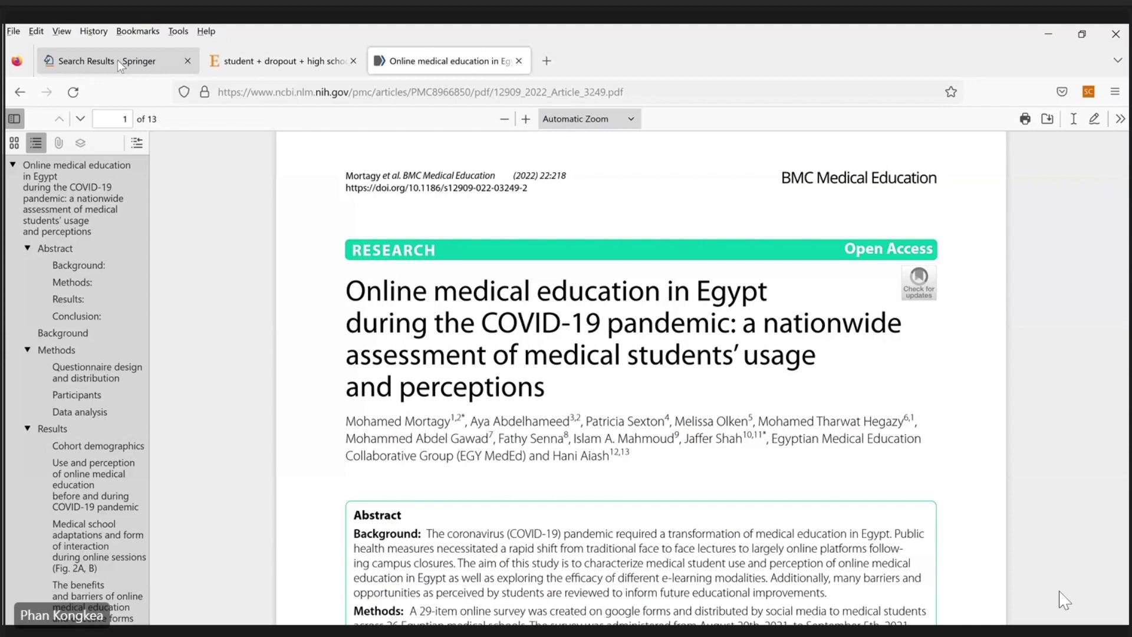
pyautogui.click(273, 62)
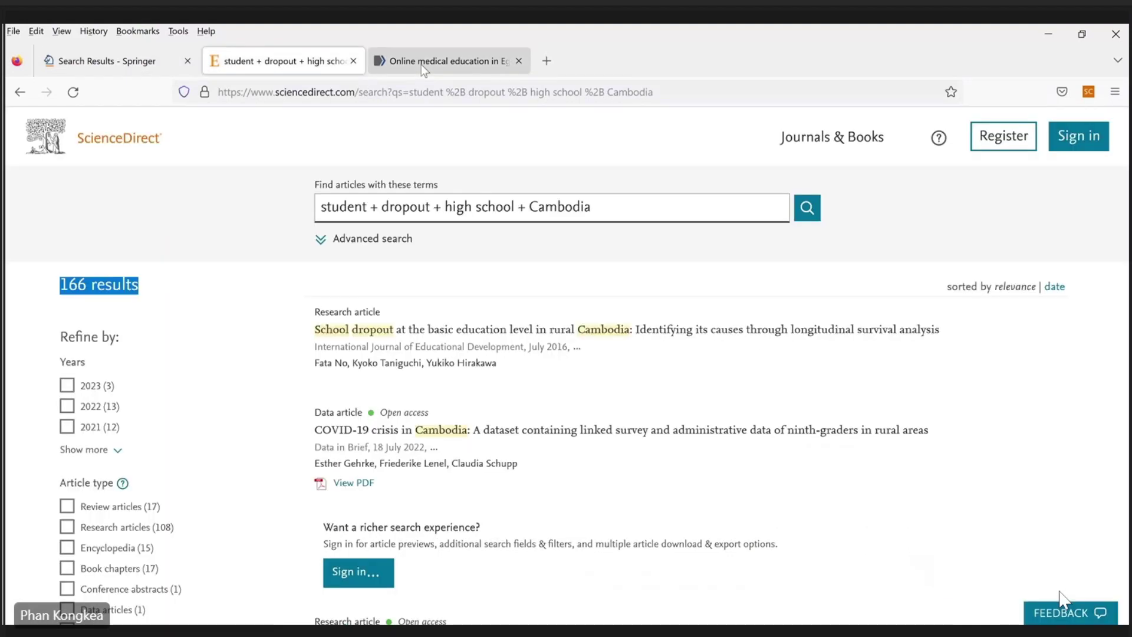
pyautogui.click(423, 64)
# Go back to the PMC results and open the PDF of "Global trends in medical education accreditation" to view its abstract.
pyautogui.click(20, 92)
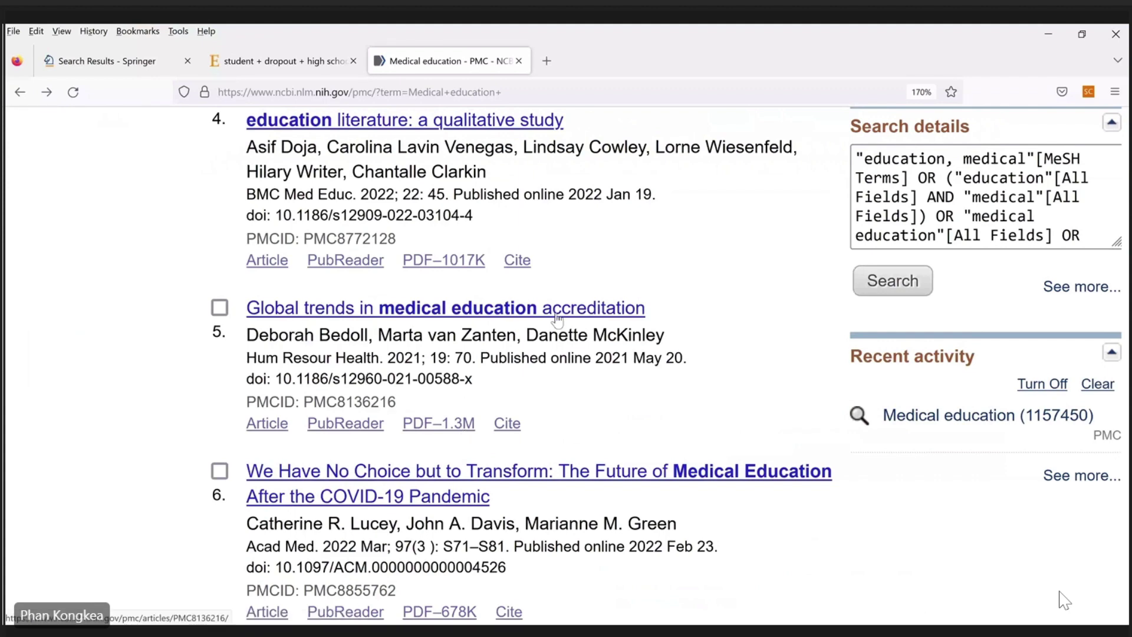
pyautogui.click(468, 424)
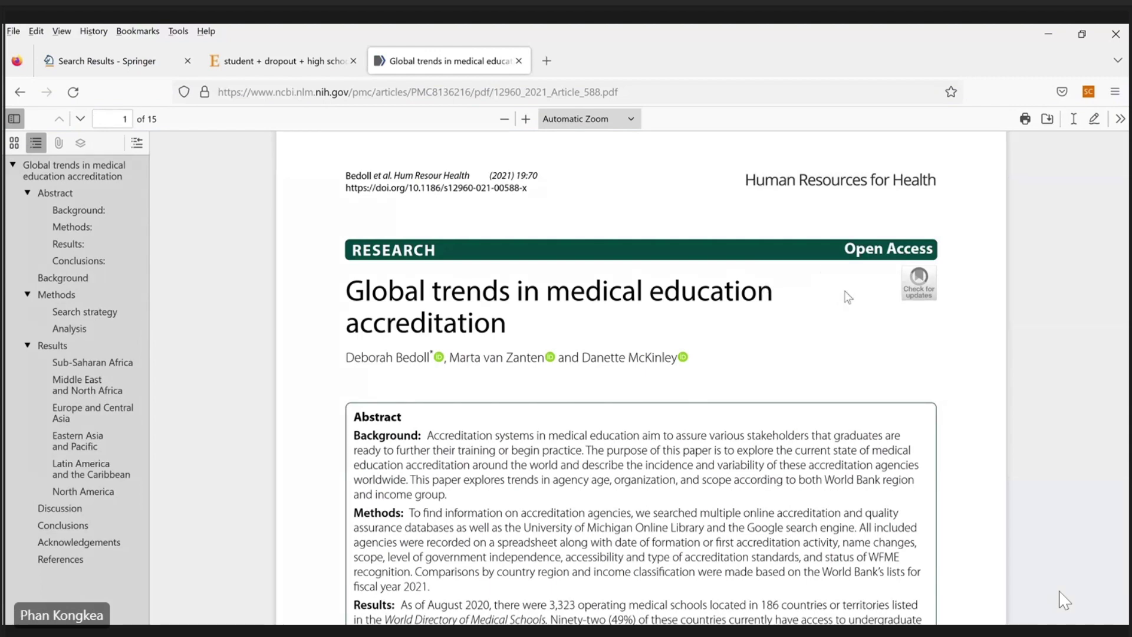
pyautogui.scroll(-5, 848, 297)
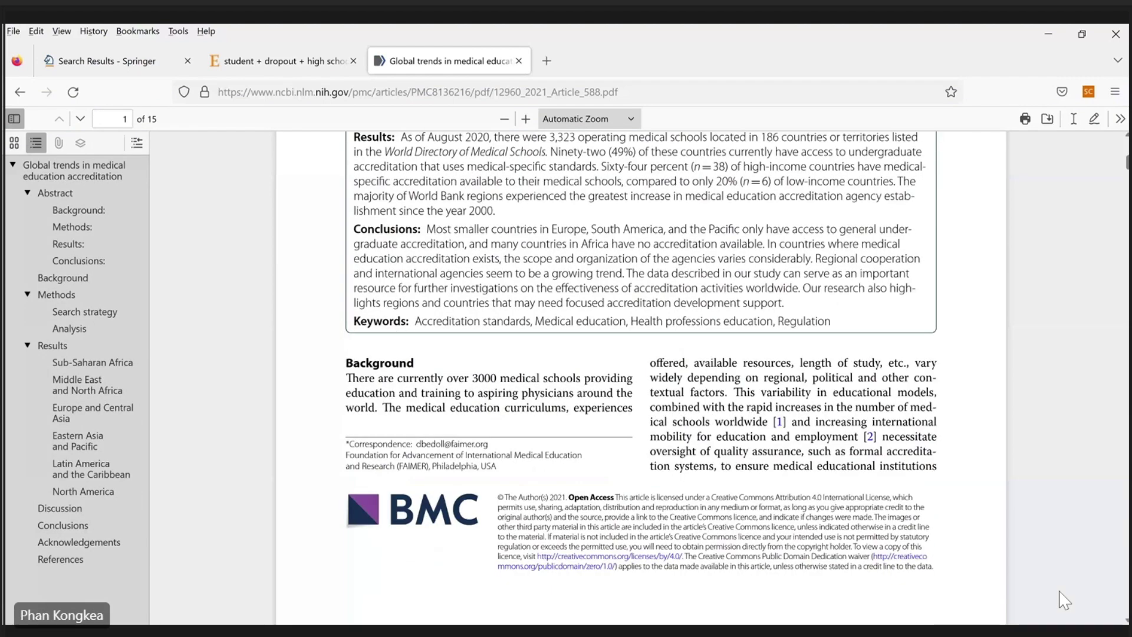
pyautogui.scroll(3, 1064, 600)
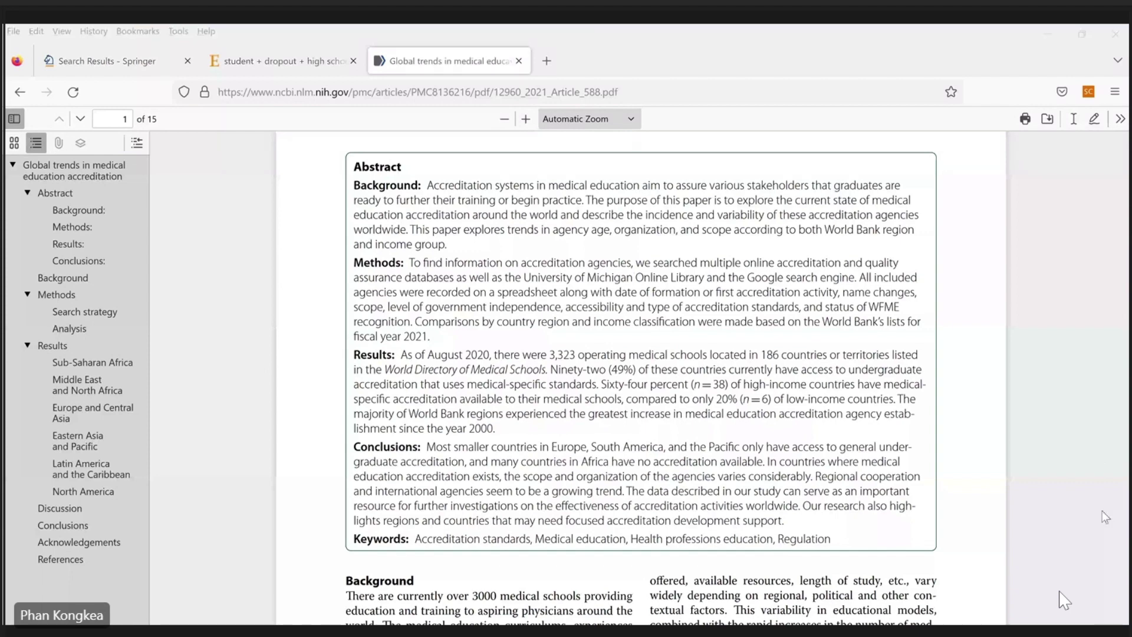
# Return to the medical education results, browse more of the listed articles and go back to the PMC home page.
pyautogui.click(20, 94)
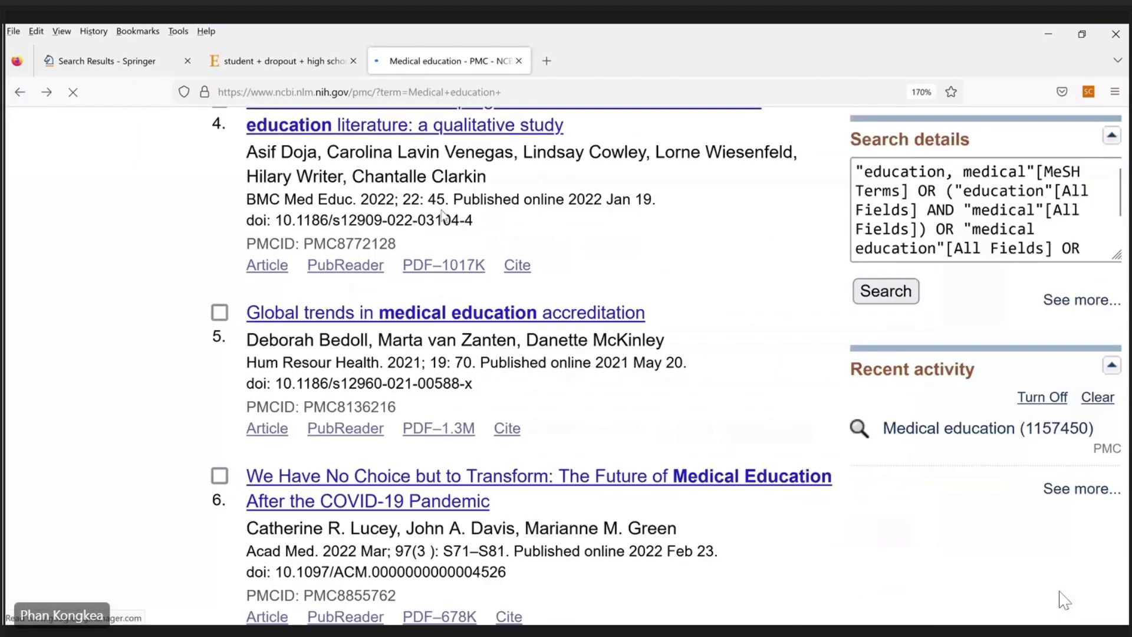
pyautogui.scroll(-5, 660, 383)
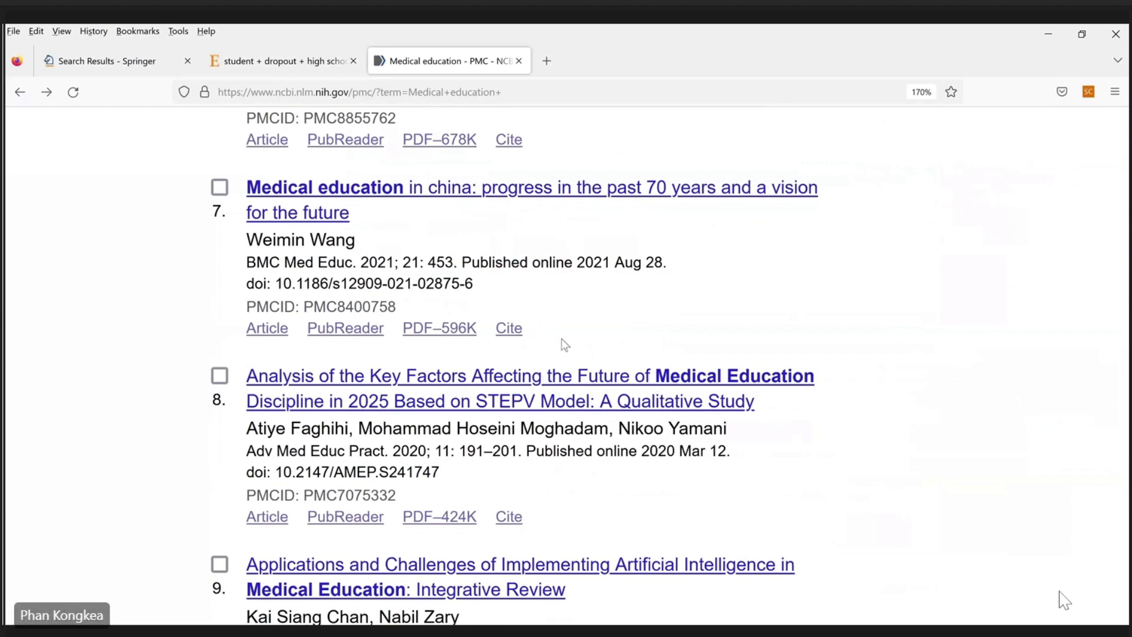
pyautogui.click(12, 100)
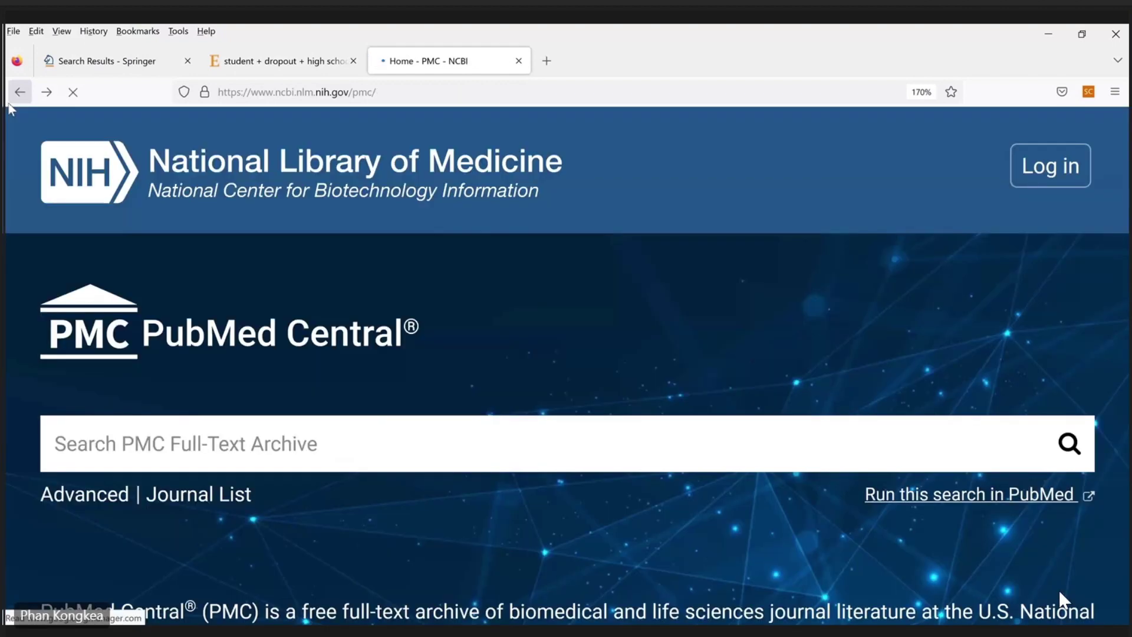
# Examine the PMC home page's figures on archived articles and participating journals.
pyautogui.scroll(-5, 523, 384)
pyautogui.scroll(-5, 553, 392)
pyautogui.scroll(-10, 554, 390)
pyautogui.scroll(5, 554, 391)
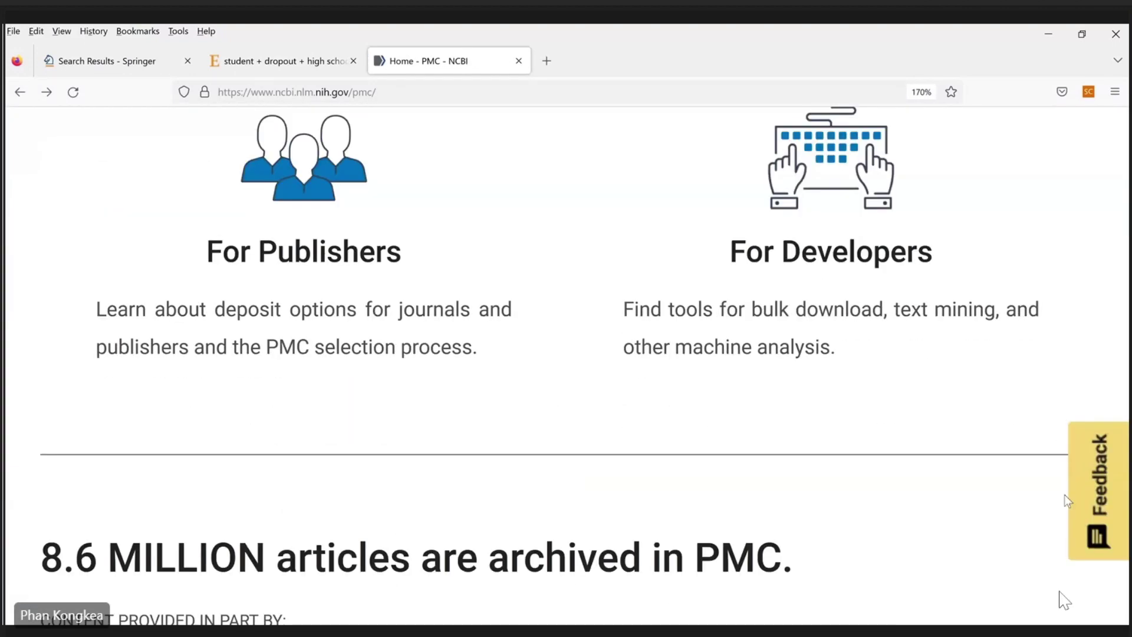
pyautogui.scroll(-4, 1065, 600)
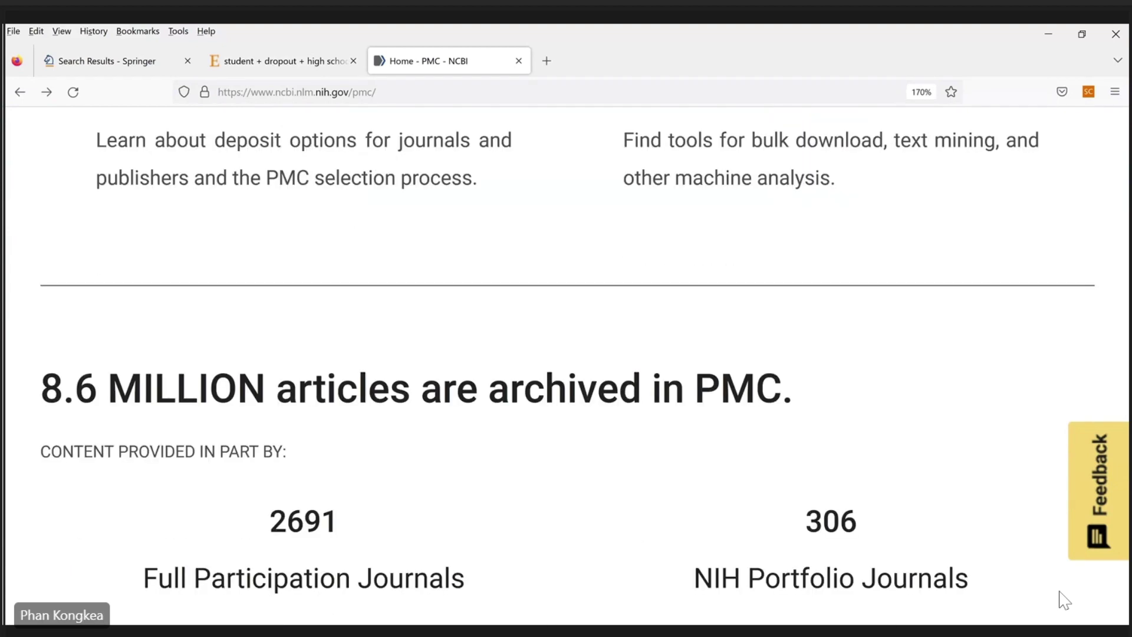
pyautogui.scroll(-1, 1065, 599)
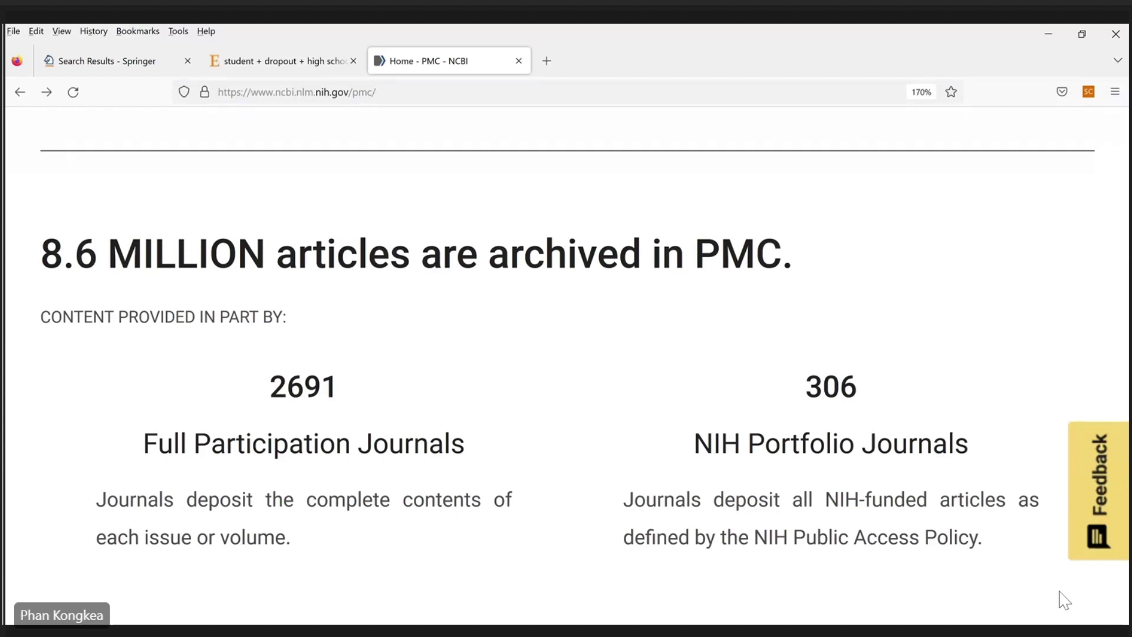
# Search the PMC full-text archive for "aquaculture".
pyautogui.scroll(3, 1065, 600)
pyautogui.scroll(10, 1065, 600)
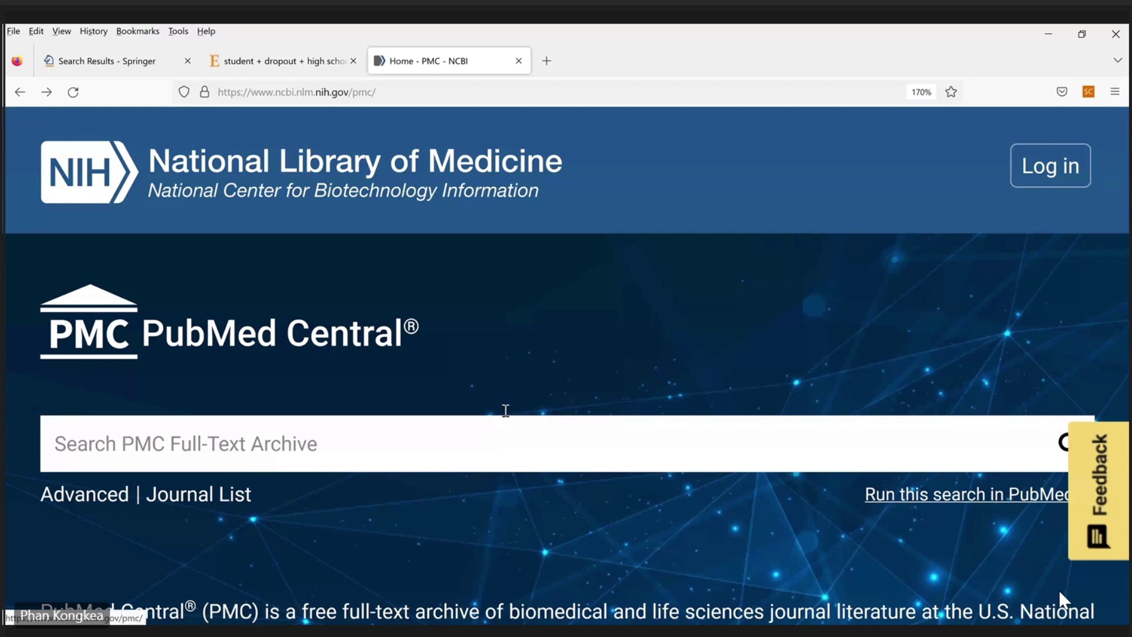
pyautogui.click(400, 433)
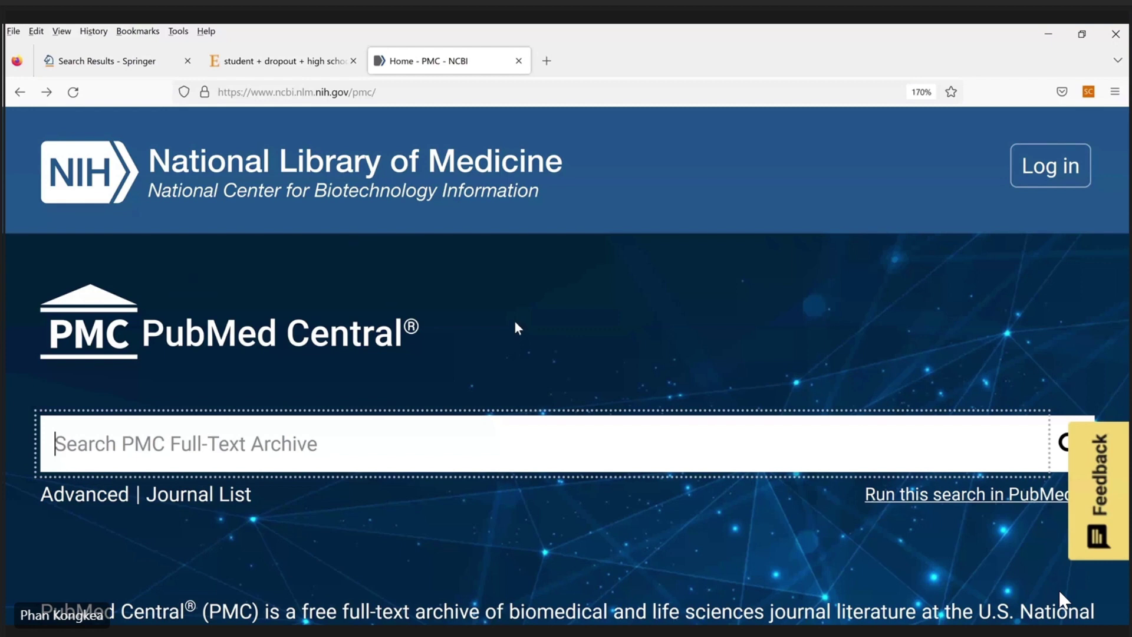
pyautogui.write('aqua')
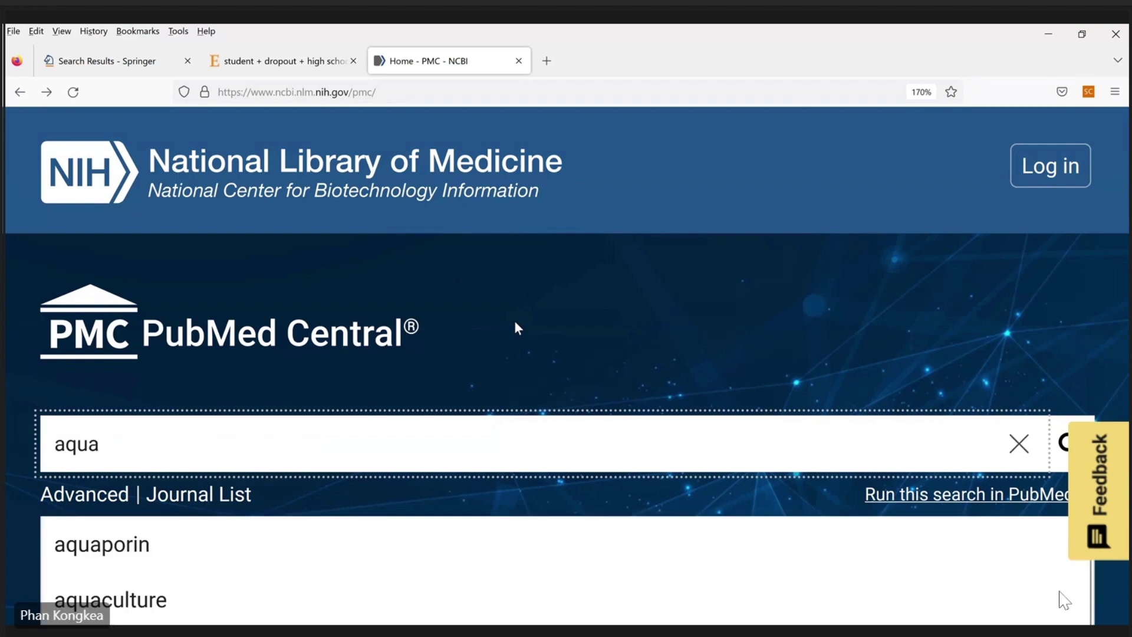
pyautogui.write('culture')
pyautogui.press('Return')
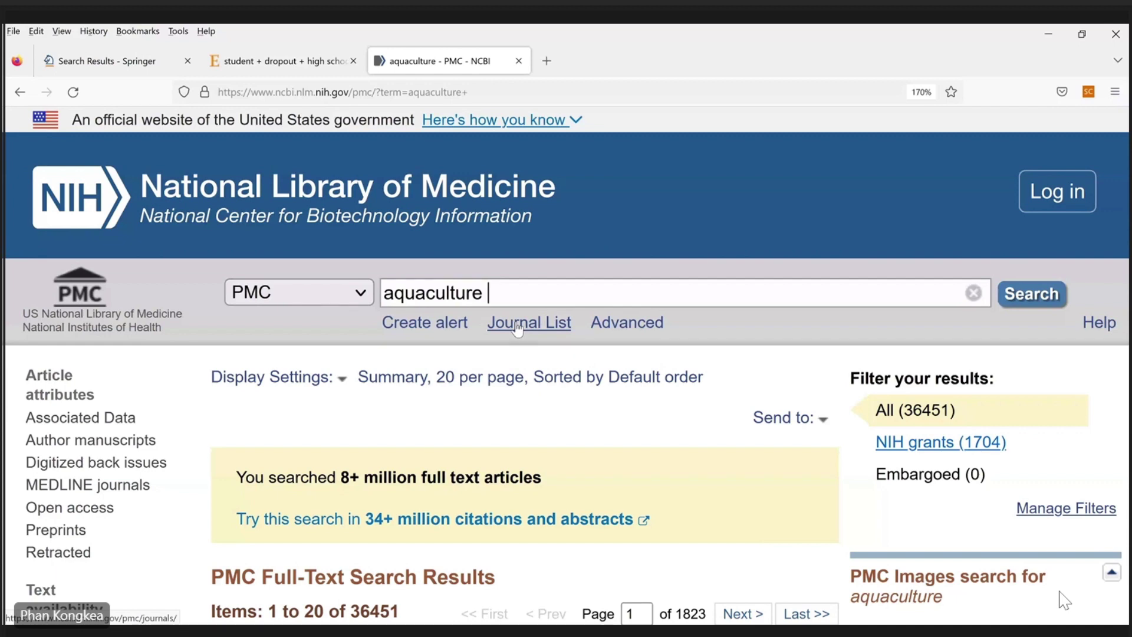
# Browse the first articles in the aquaculture results and return to the search field.
pyautogui.scroll(-2, 517, 329)
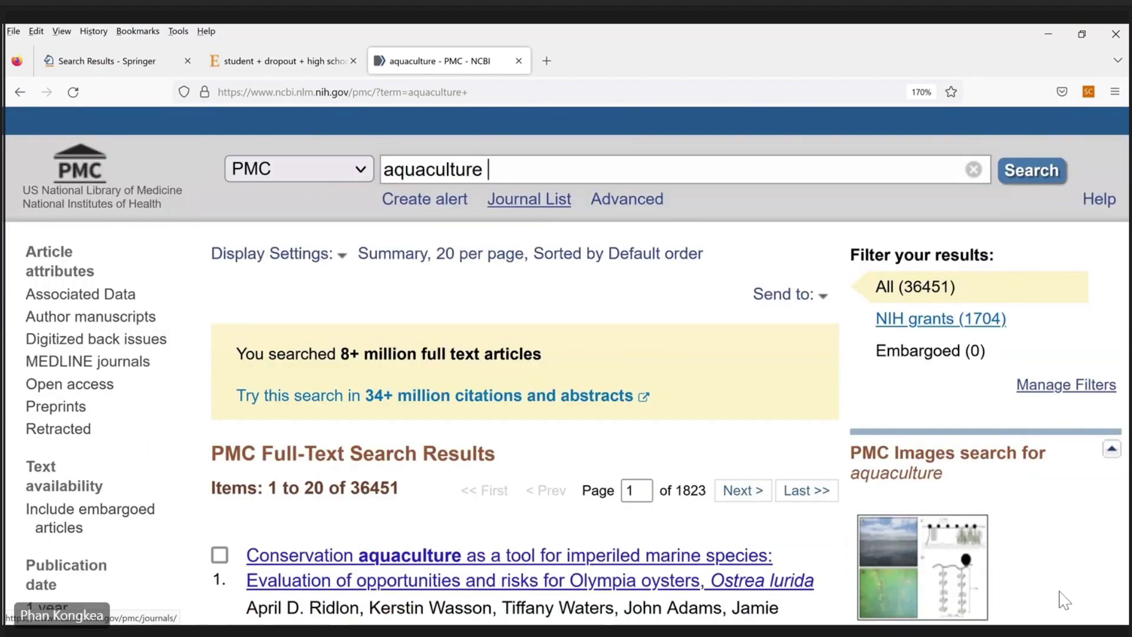
pyautogui.scroll(-8, 1064, 600)
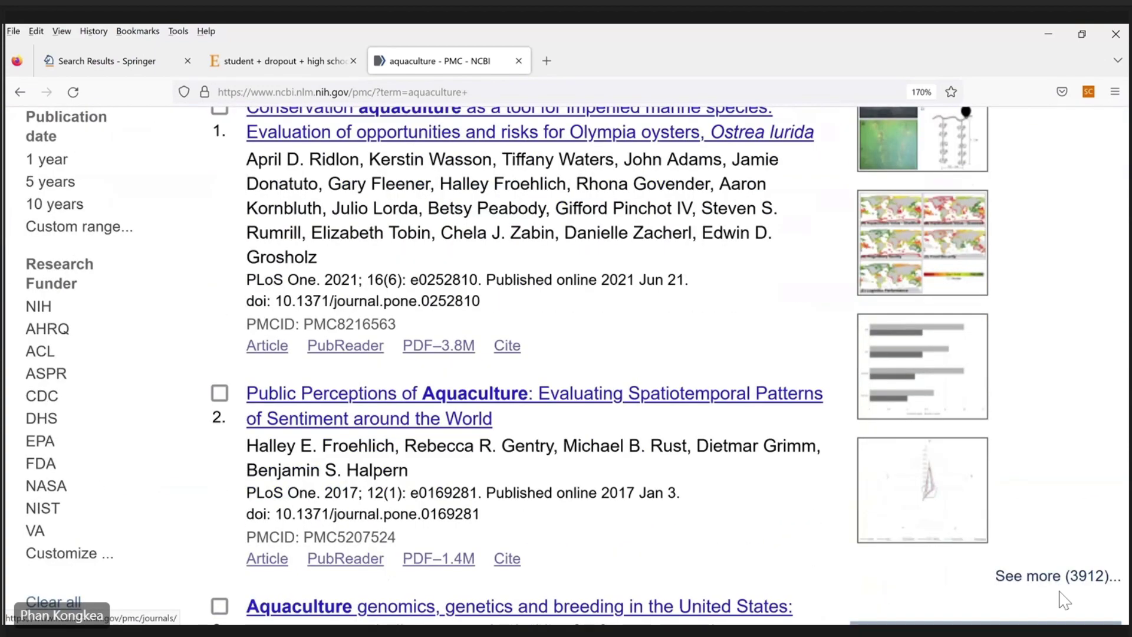
pyautogui.scroll(-1, 1065, 599)
pyautogui.scroll(-1, 1065, 600)
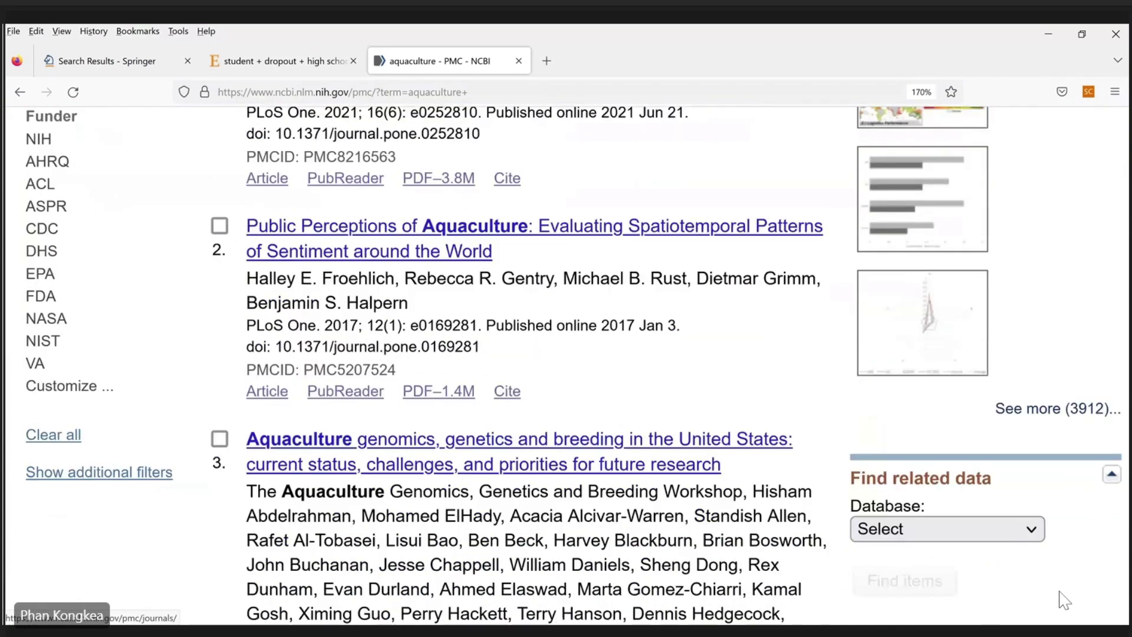
pyautogui.scroll(-1, 1064, 599)
pyautogui.scroll(10, 1065, 600)
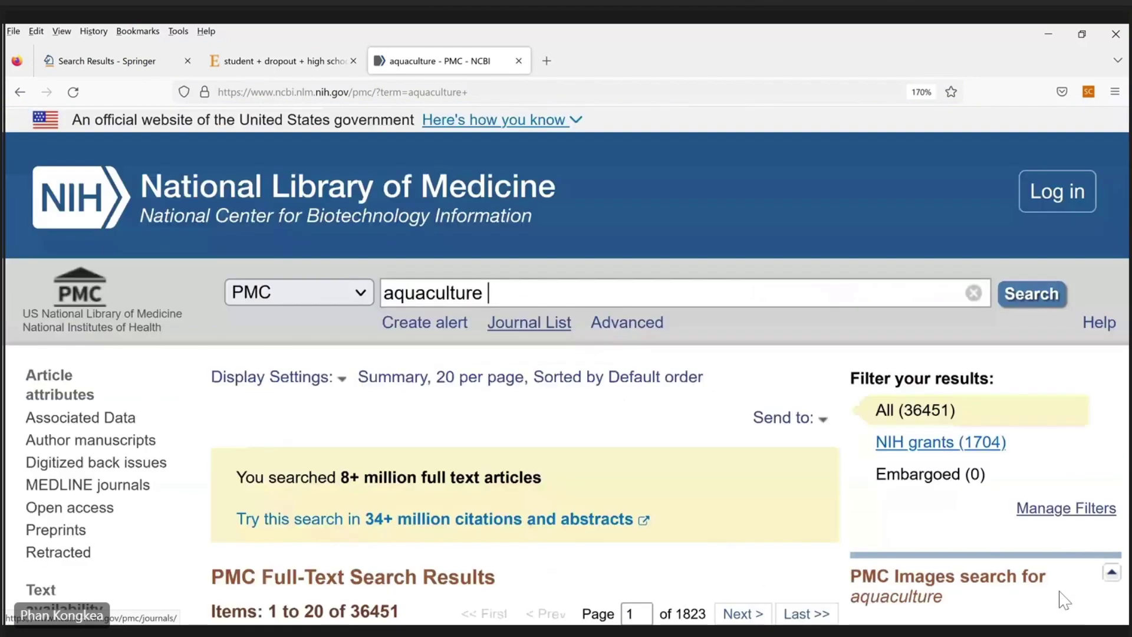
# Replace the PMC search term with the suggested topic "drug resistance" and run the search.
pyautogui.press('BackSpace')
pyautogui.press('BackSpace')
pyautogui.press('BackSpace')
pyautogui.press('BackSpace')
pyautogui.press('BackSpace')
pyautogui.press('BackSpace')
pyautogui.press('BackSpace')
pyautogui.press('BackSpace')
pyautogui.press('BackSpace')
pyautogui.press('BackSpace')
pyautogui.press('BackSpace')
pyautogui.press('BackSpace')
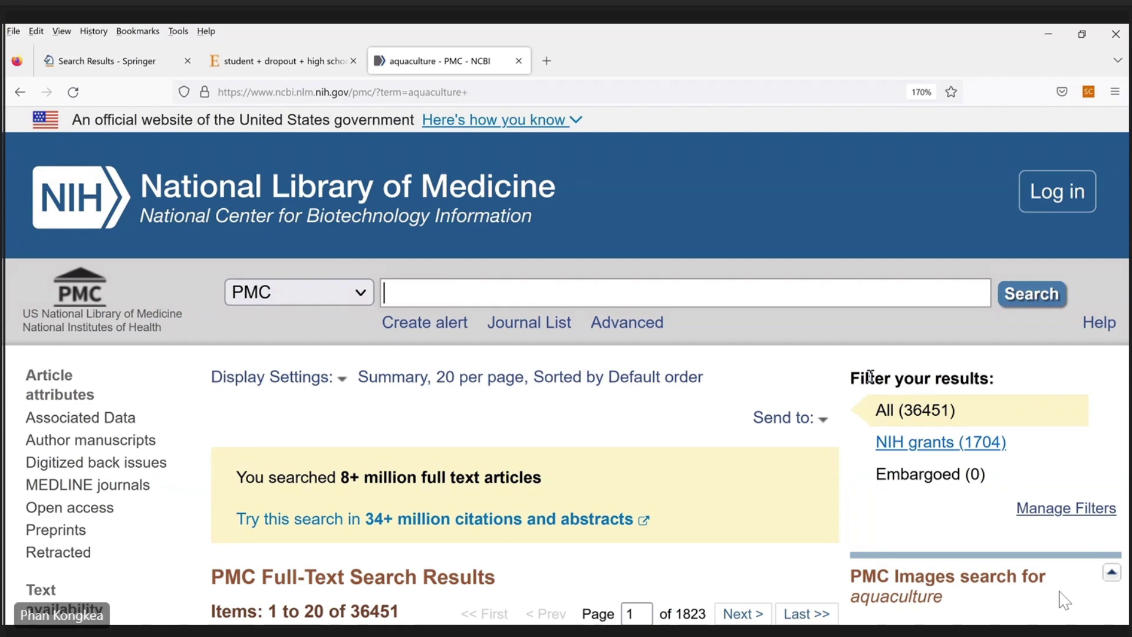
pyautogui.write('drug re')
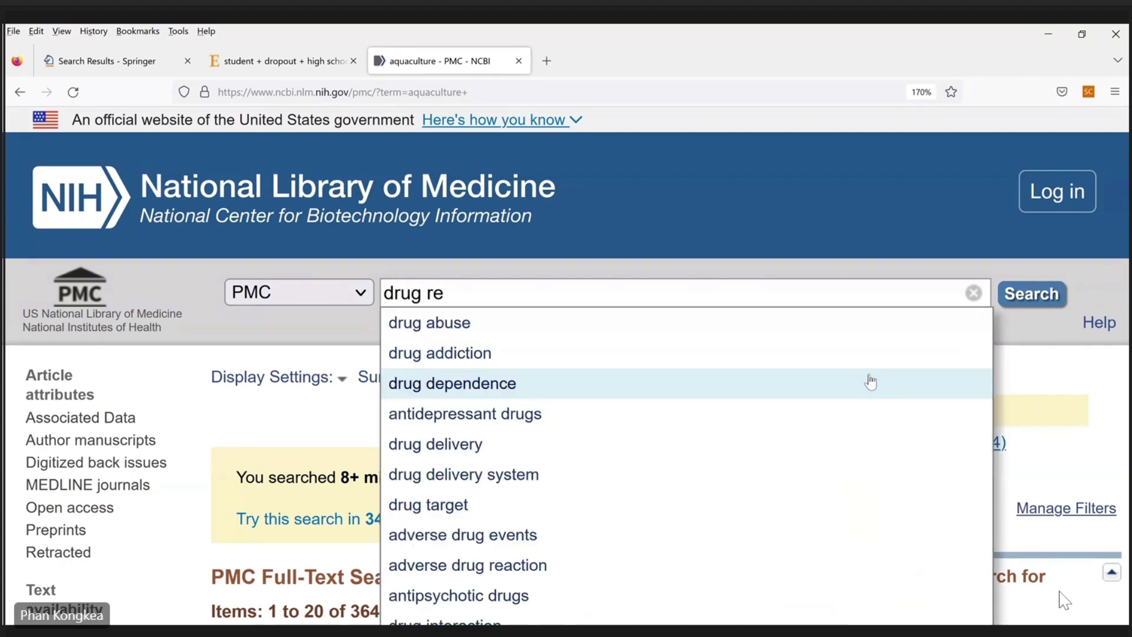
pyautogui.write('si')
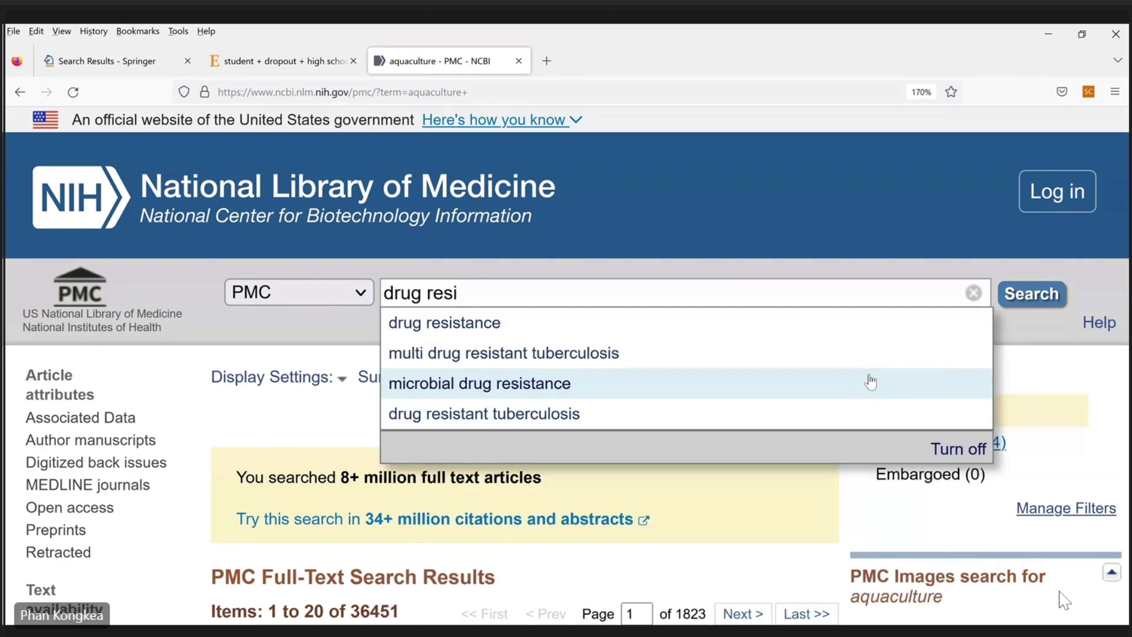
pyautogui.click(479, 322)
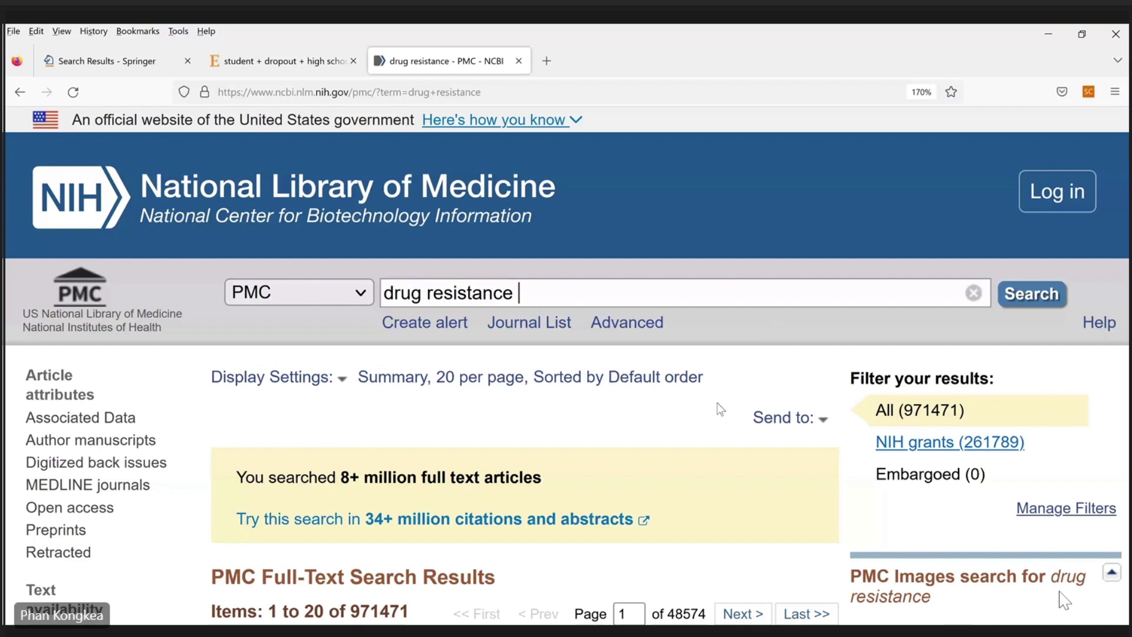
# Look over the first drug resistance articles and narrow the search to "drug resistance + Cambodia".
pyautogui.scroll(-8, 719, 408)
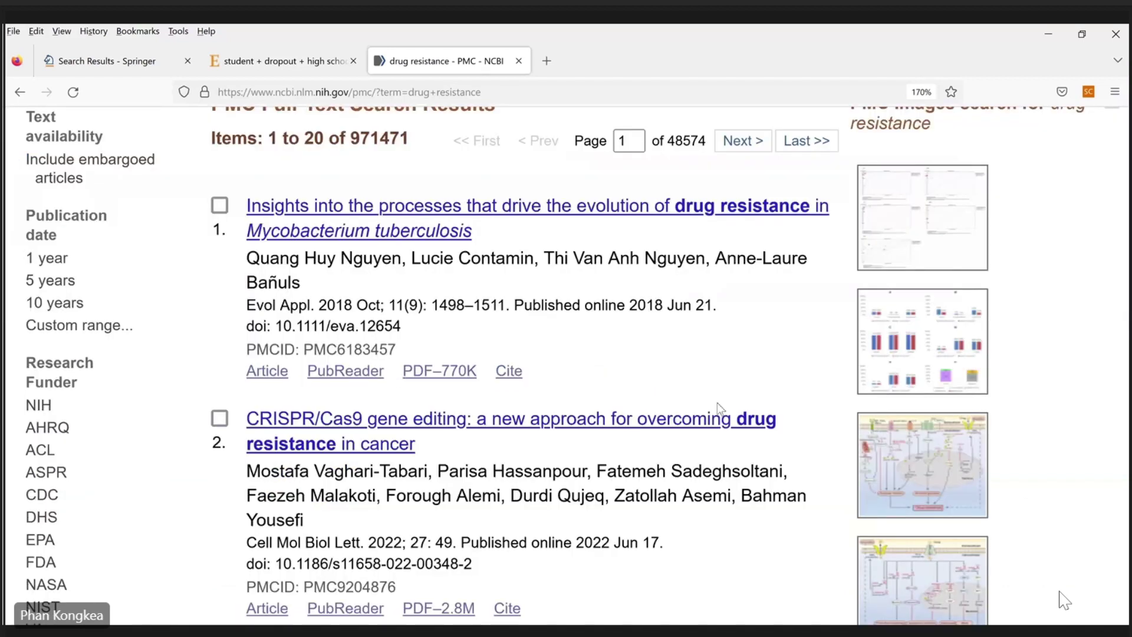
pyautogui.scroll(8, 663, 514)
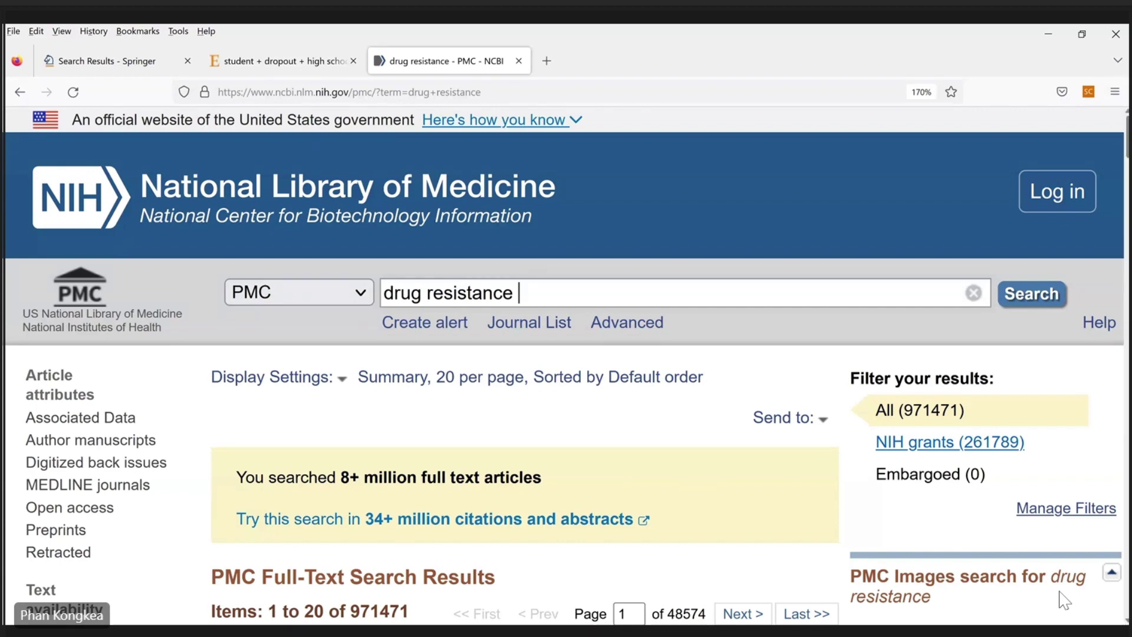
pyautogui.scroll(-2, 1064, 601)
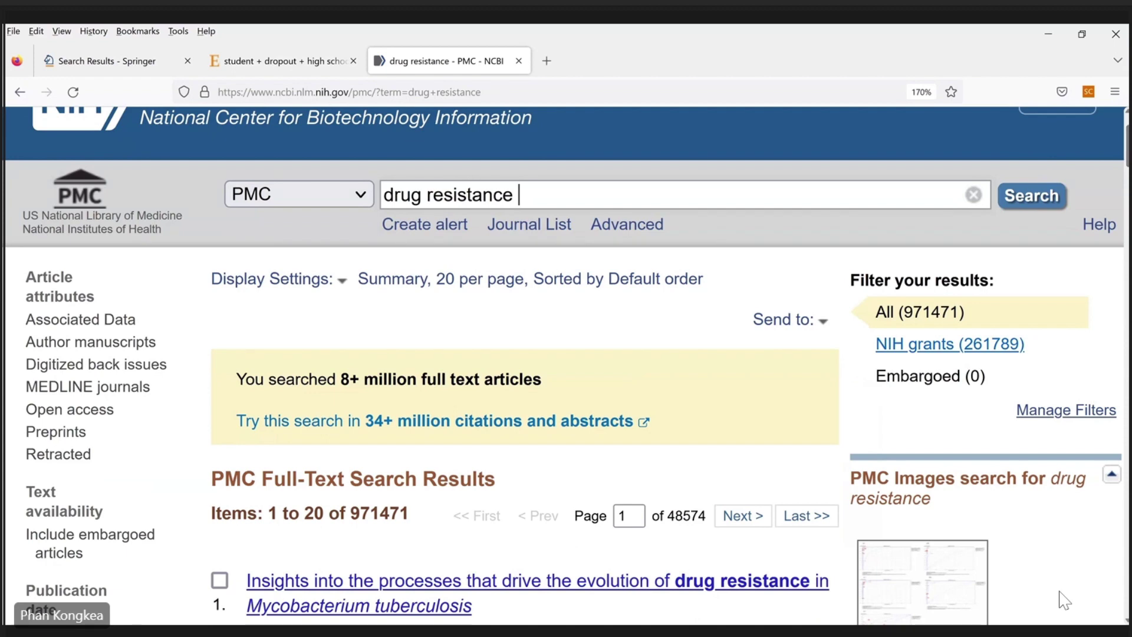
pyautogui.write('+ Cambodia')
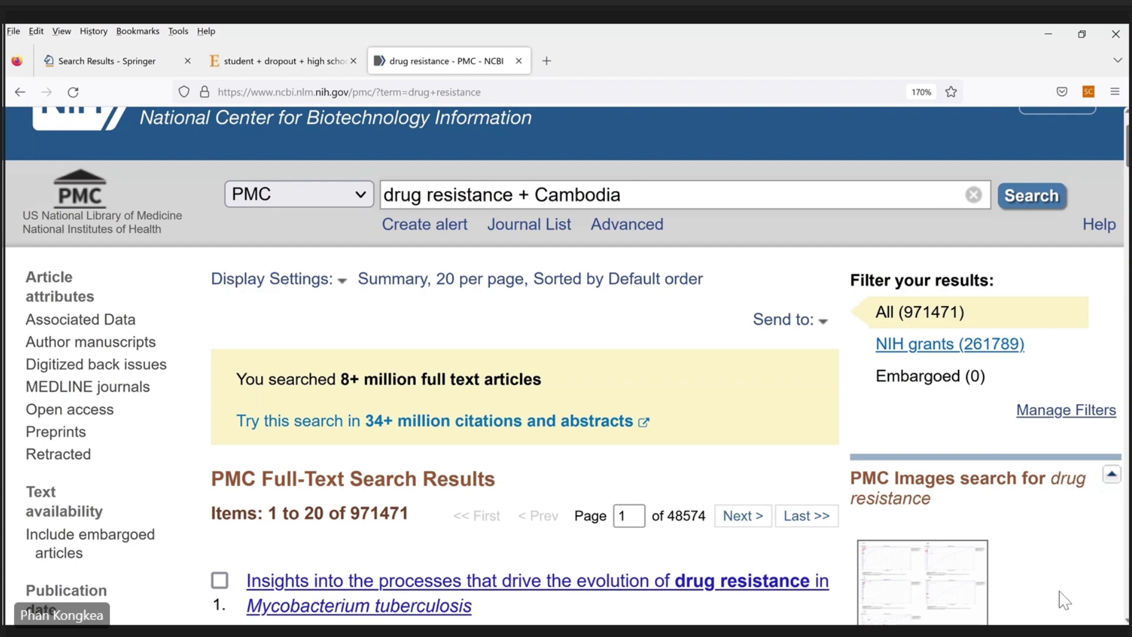
pyautogui.press('Return')
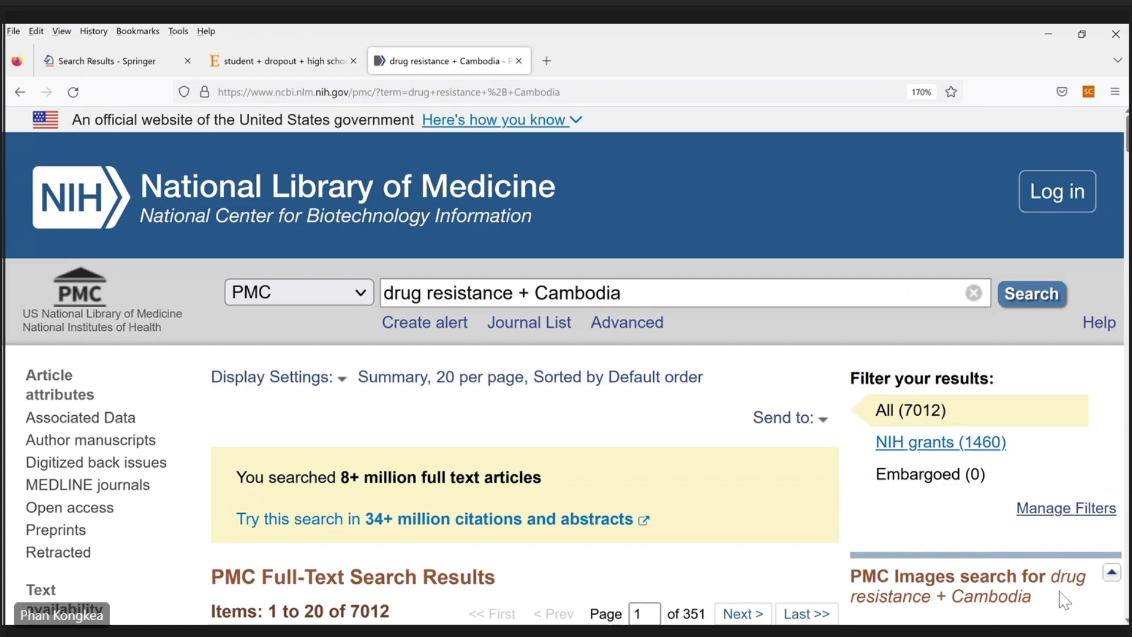
# Examine the articles listed for drug resistance in Cambodia, including their titles, journals and PDF links.
pyautogui.scroll(-1, 1065, 600)
pyautogui.scroll(-1, 1064, 600)
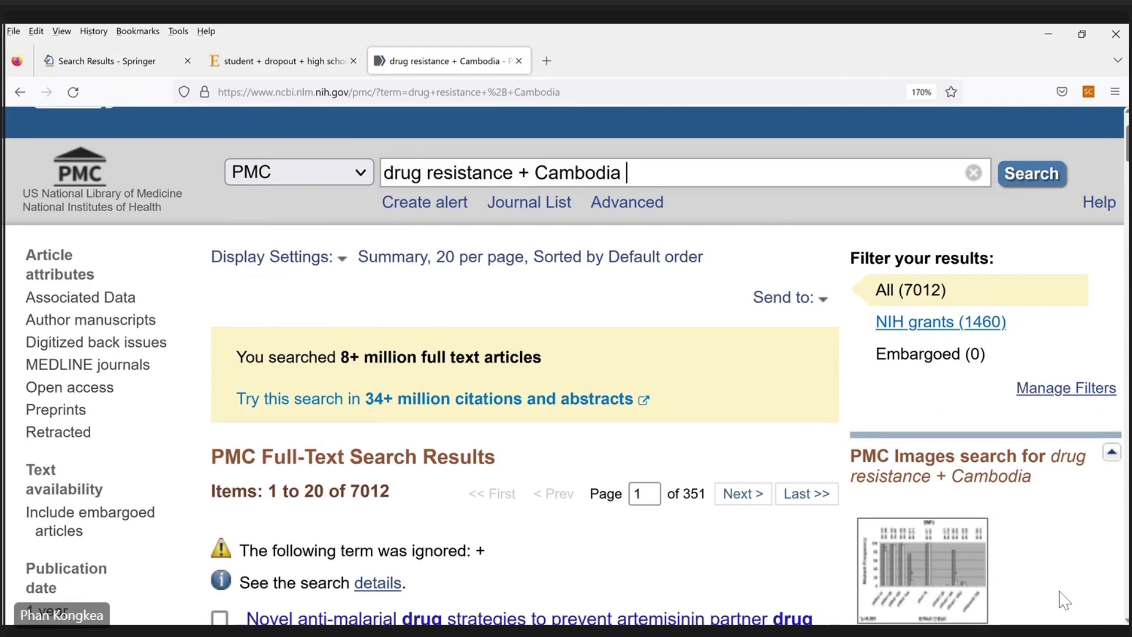
pyautogui.scroll(-1, 1065, 600)
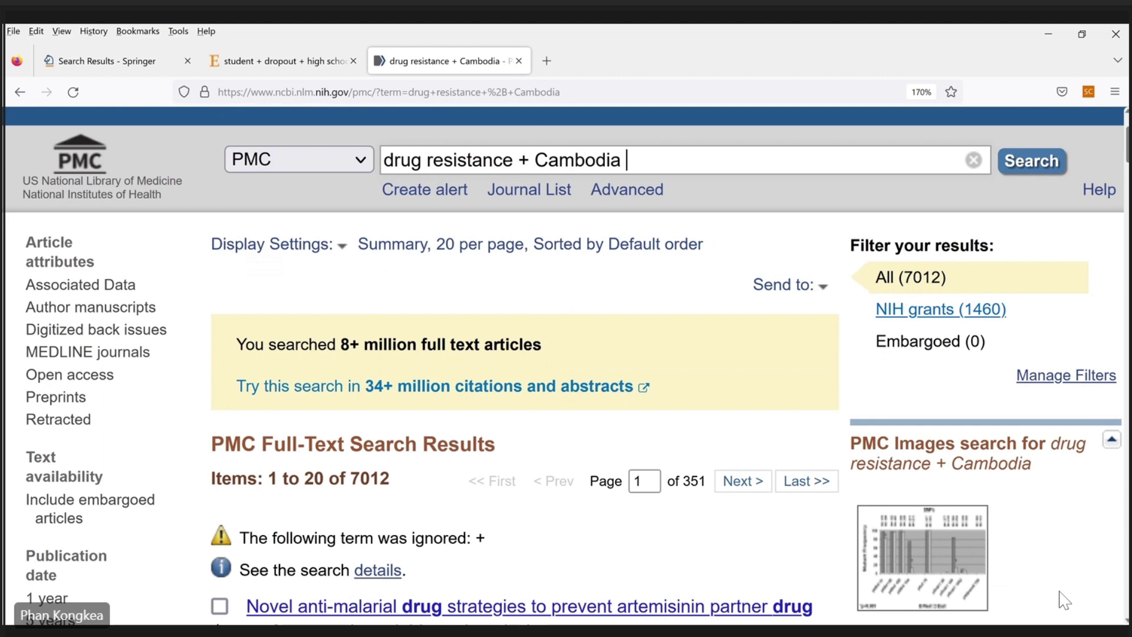
pyautogui.scroll(-6, 1064, 600)
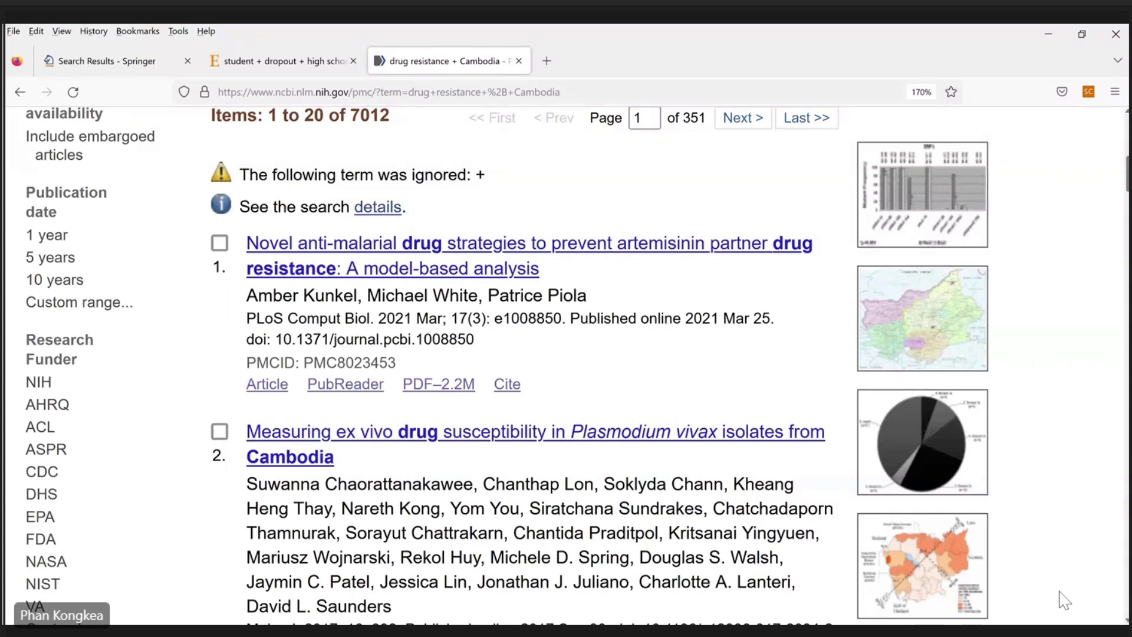
pyautogui.scroll(-6, 1065, 601)
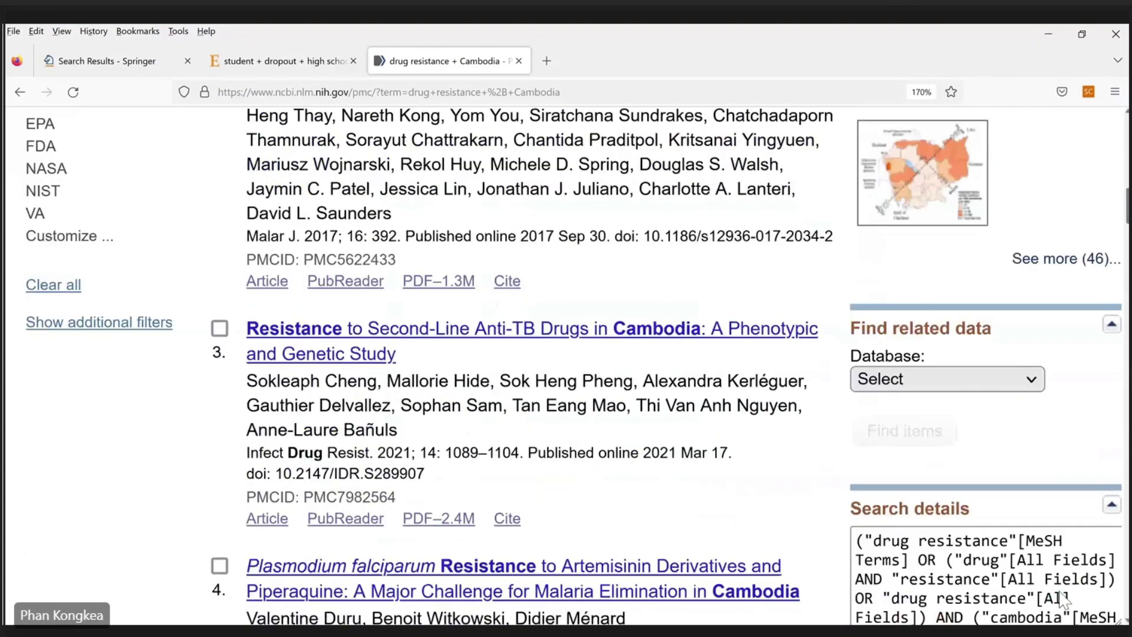
pyautogui.scroll(-6, 1064, 601)
pyautogui.scroll(4, 1064, 600)
pyautogui.scroll(12, 1064, 601)
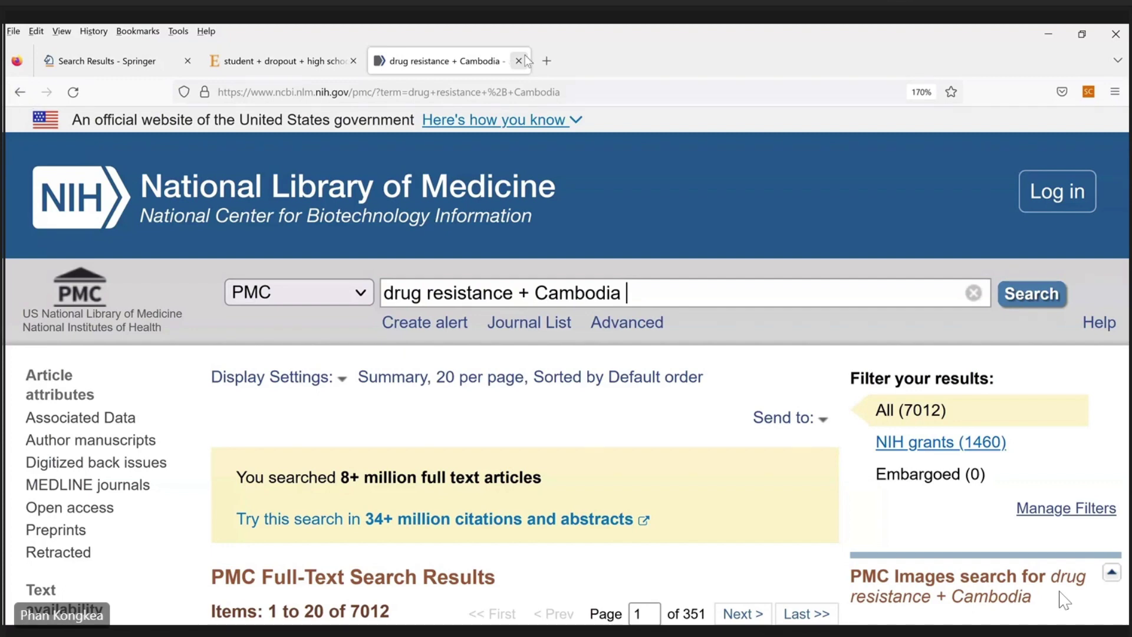
# Open scopus.com in a new browser tab and postpone the remote institutional access check.
pyautogui.click(546, 72)
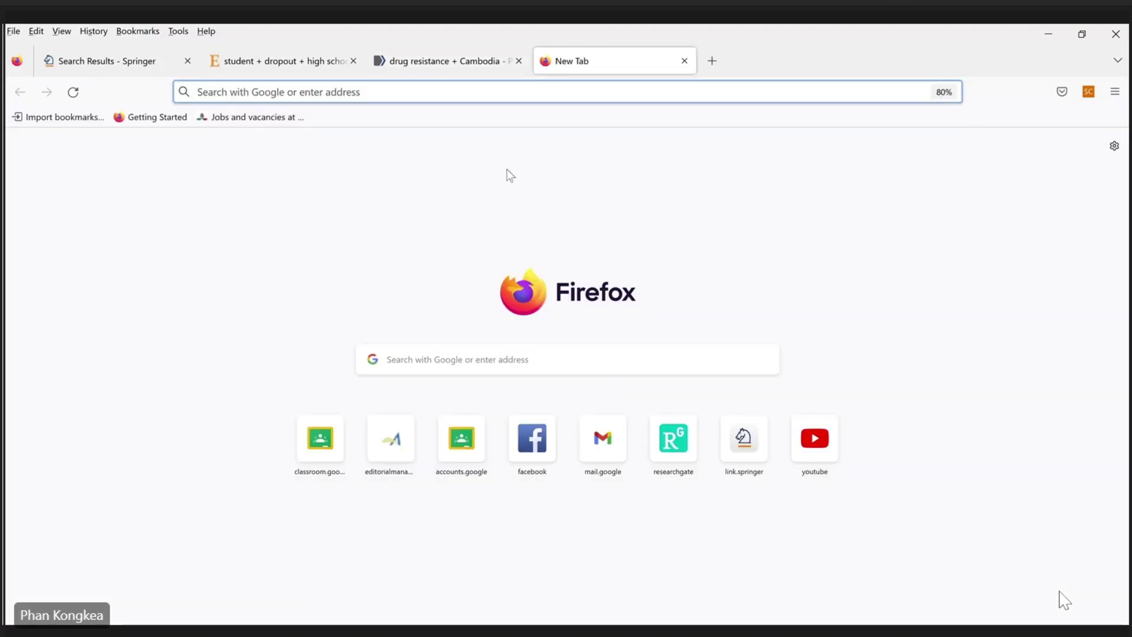
pyautogui.write('s')
pyautogui.write('co')
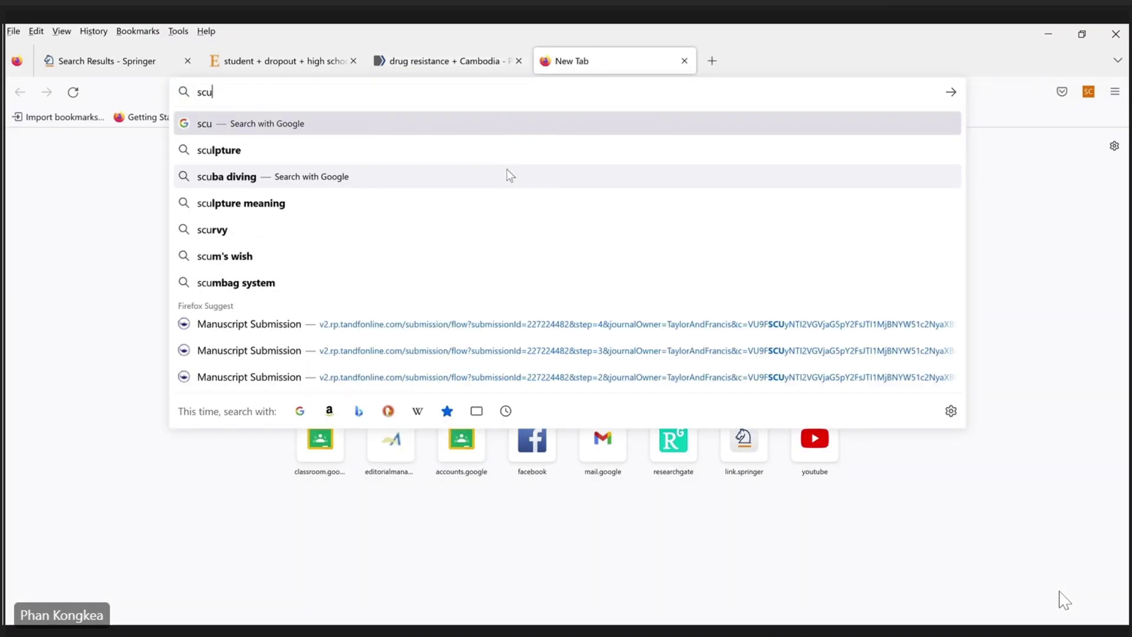
pyautogui.write('pus.com/')
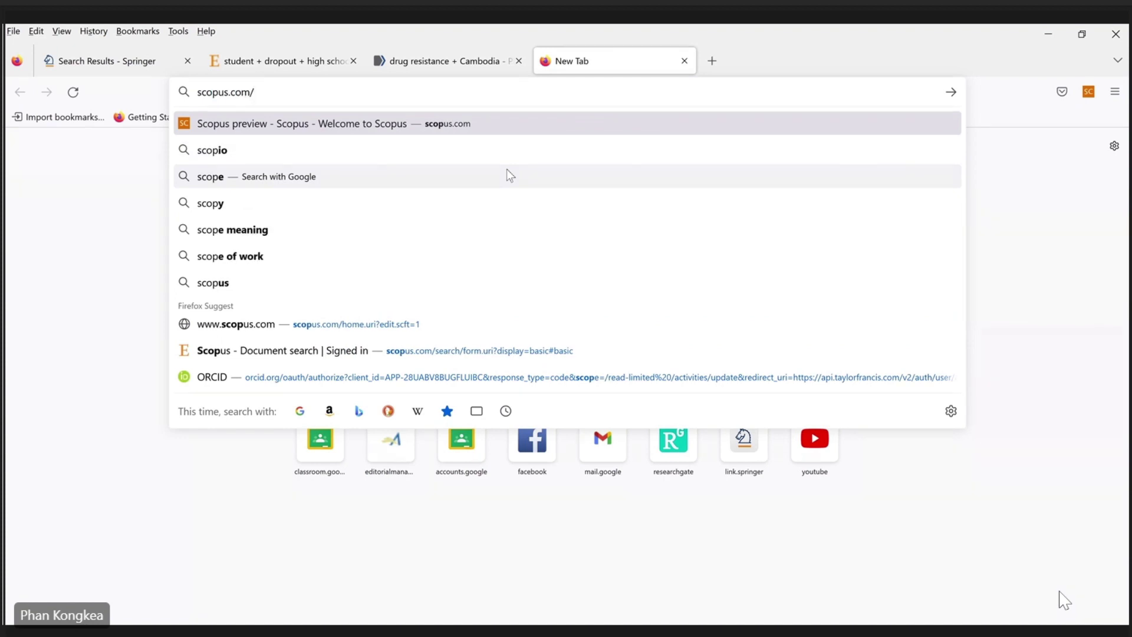
pyautogui.press('Return')
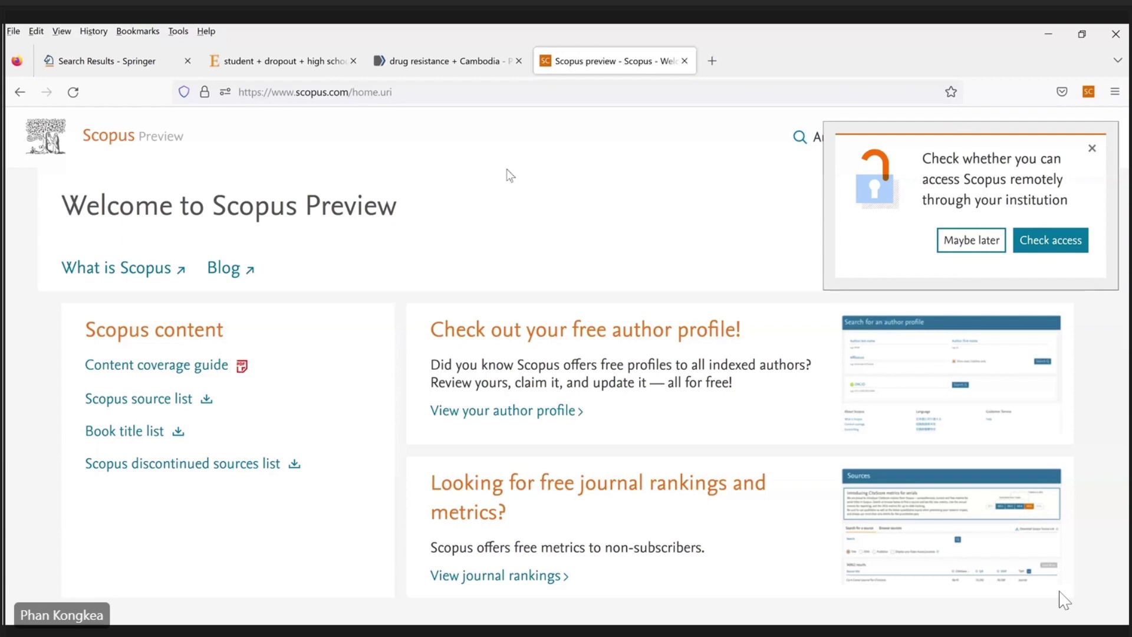
pyautogui.click(980, 246)
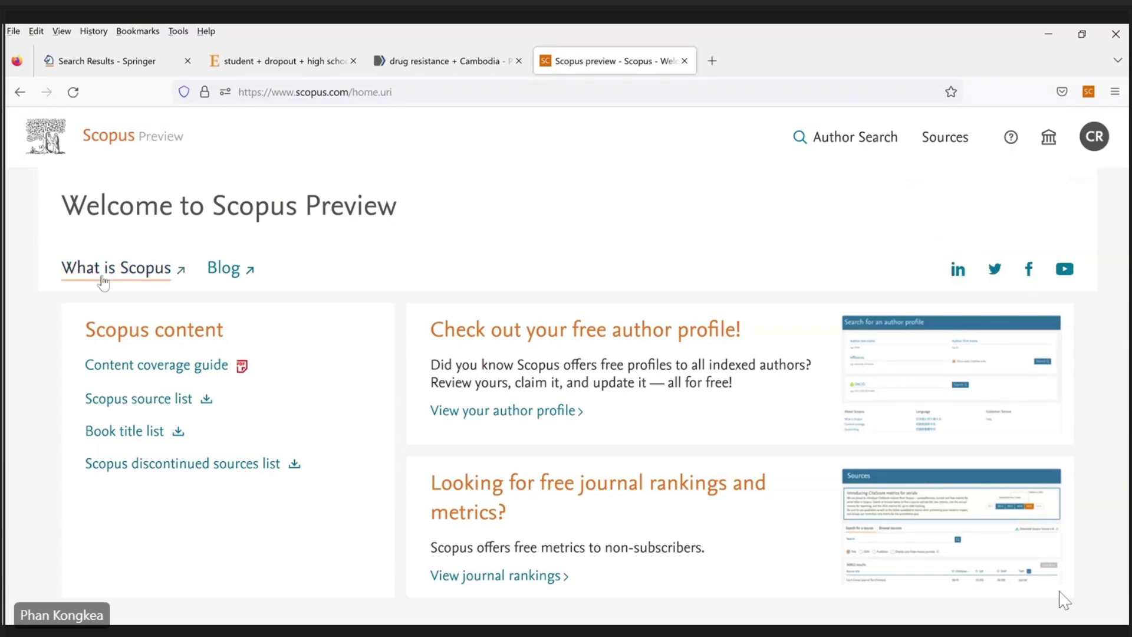
# Visit the author profile search page briefly, go back and open the Scopus Sources list.
pyautogui.click(854, 146)
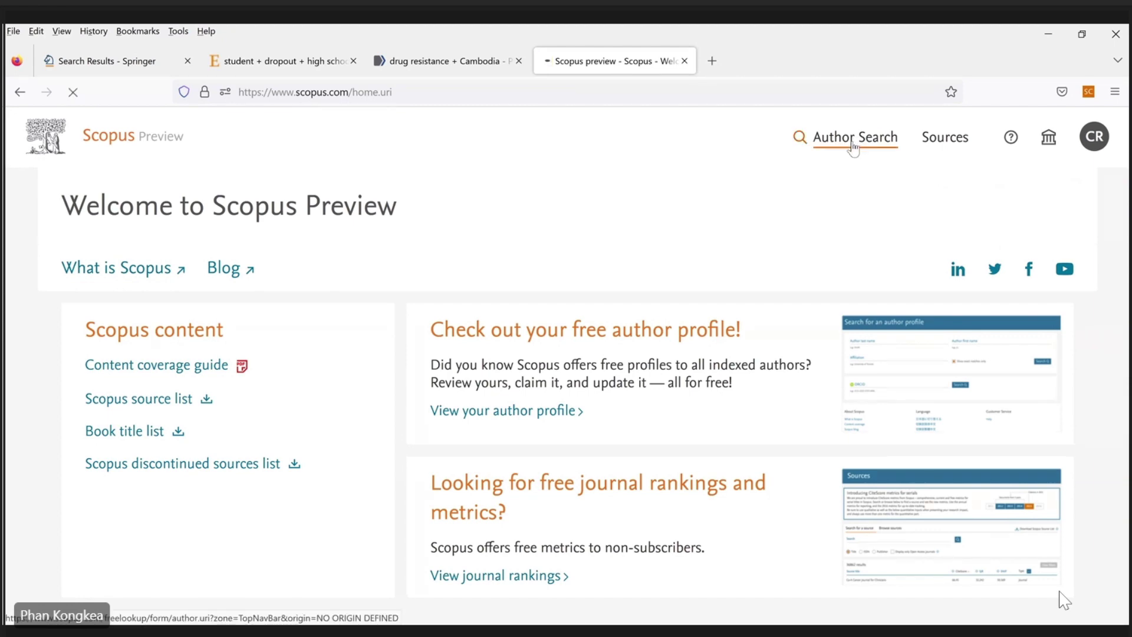
pyautogui.click(20, 92)
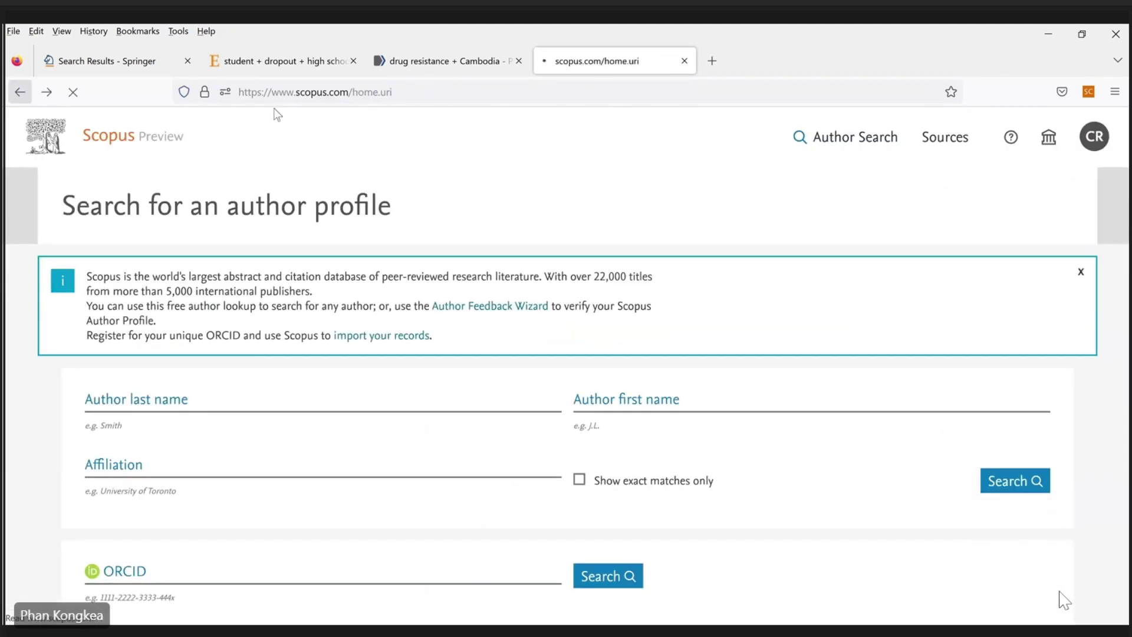
pyautogui.click(944, 140)
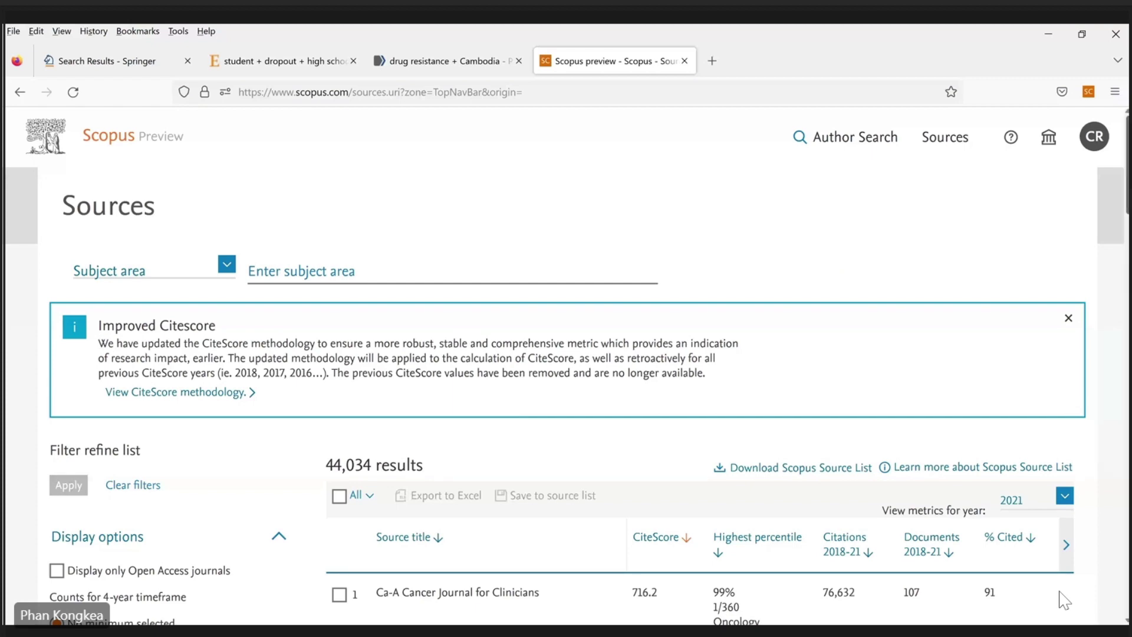
# Examine the Scopus source list's journal titles, CiteScore metrics, and the filters for quartile and source type.
pyautogui.scroll(-4, 1064, 600)
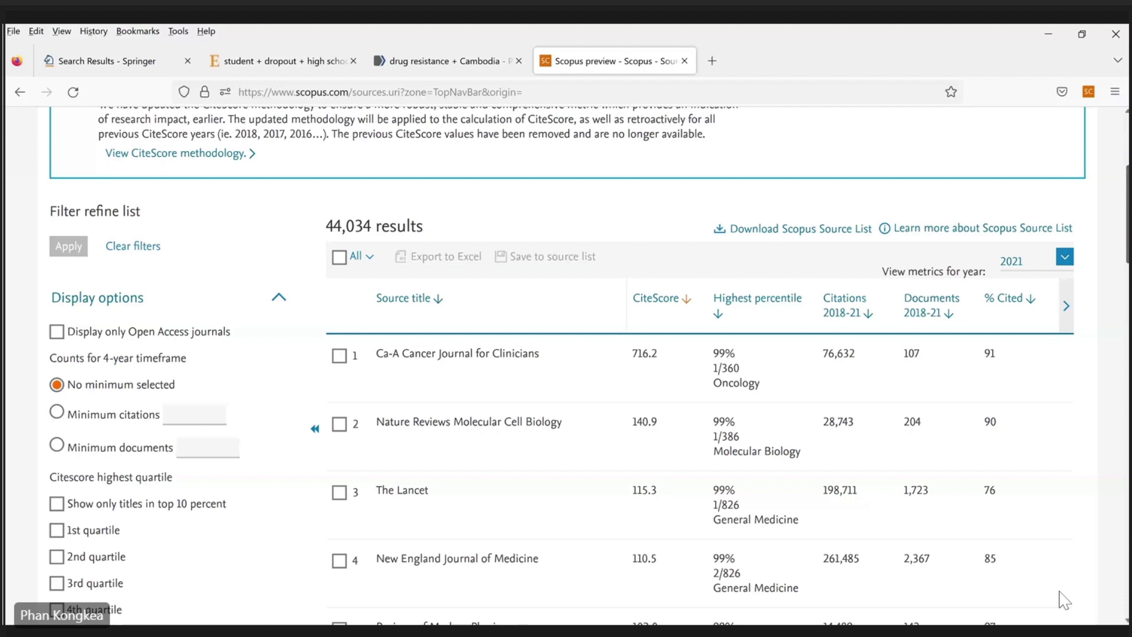
pyautogui.scroll(-1, 1065, 600)
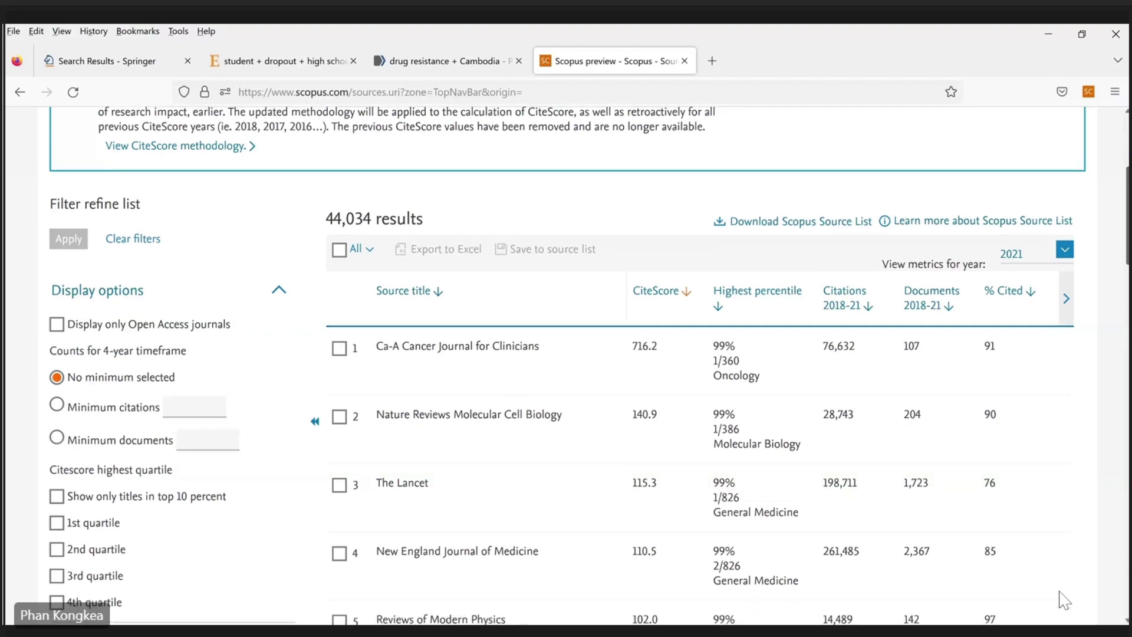
pyautogui.scroll(-2, 1064, 601)
pyautogui.scroll(-1, 1065, 600)
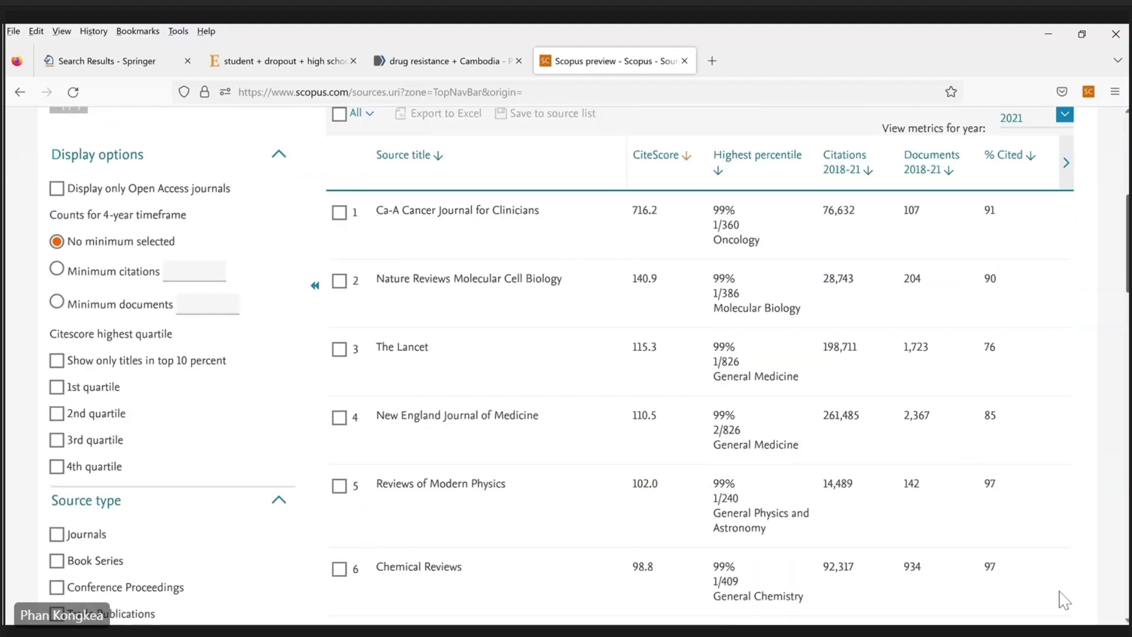
pyautogui.scroll(3, 1065, 601)
pyautogui.scroll(-2, 1064, 601)
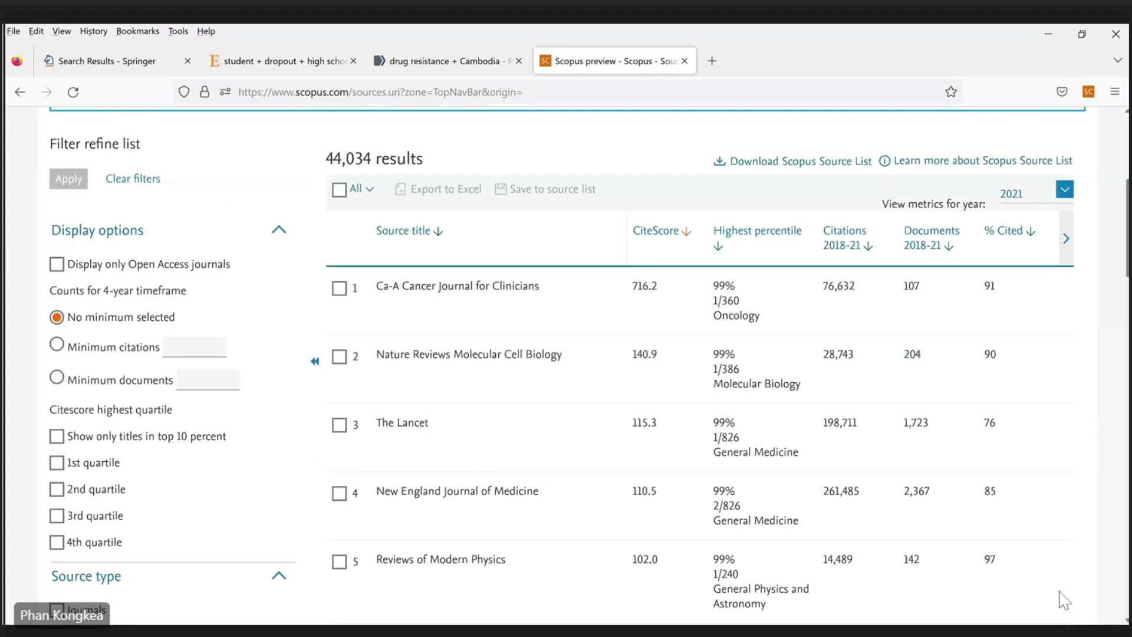
pyautogui.scroll(-6, 1064, 601)
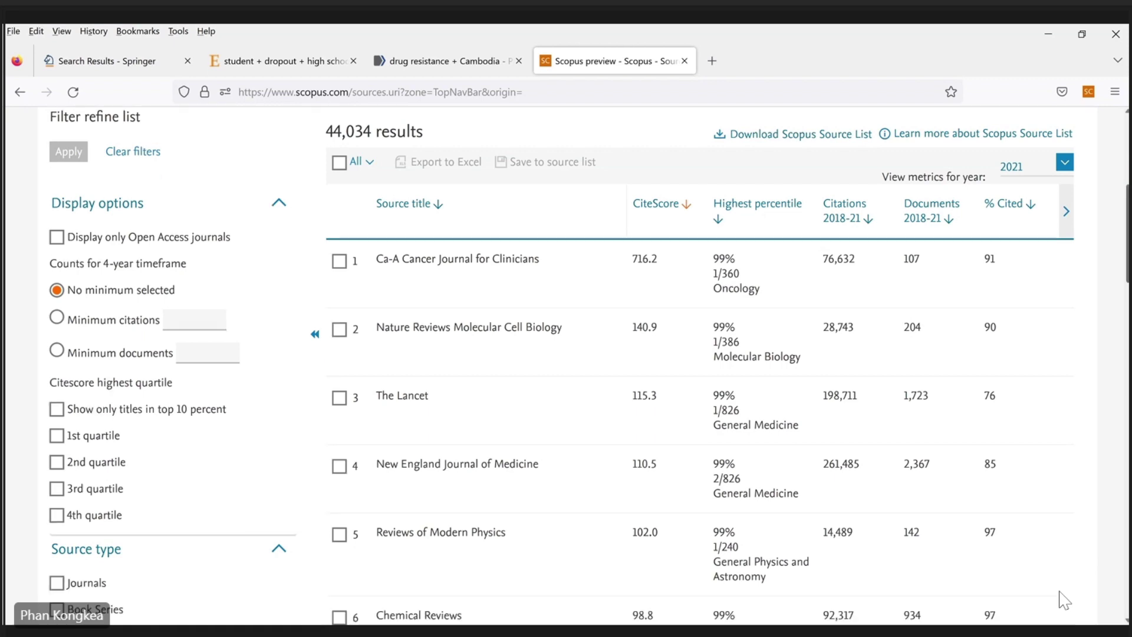
pyautogui.scroll(8, 1064, 601)
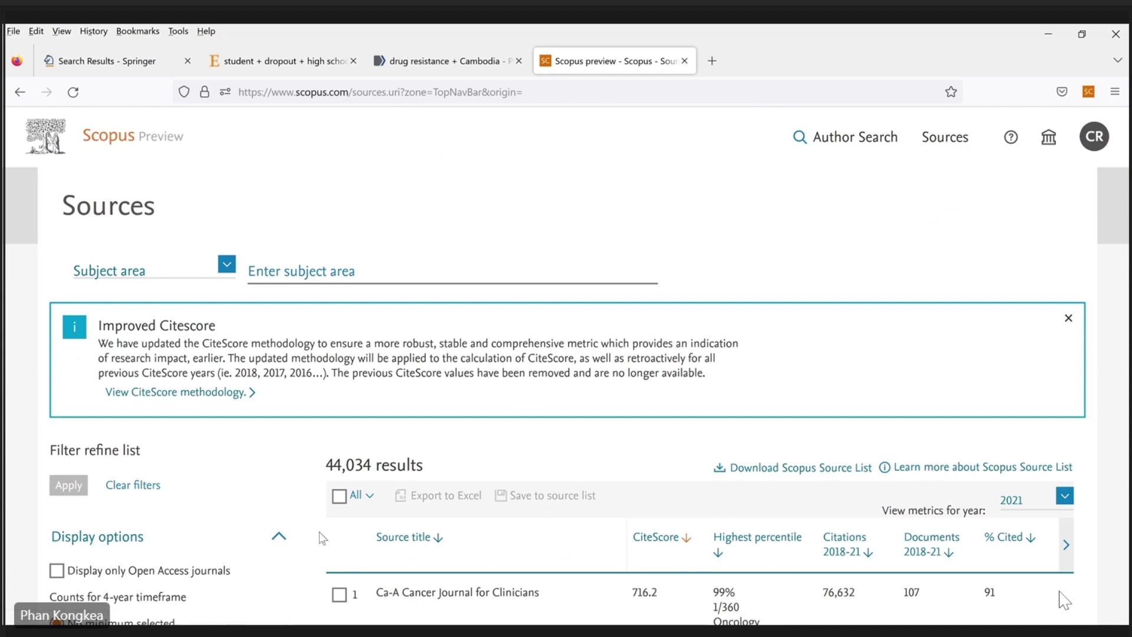
pyautogui.scroll(-8, 494, 417)
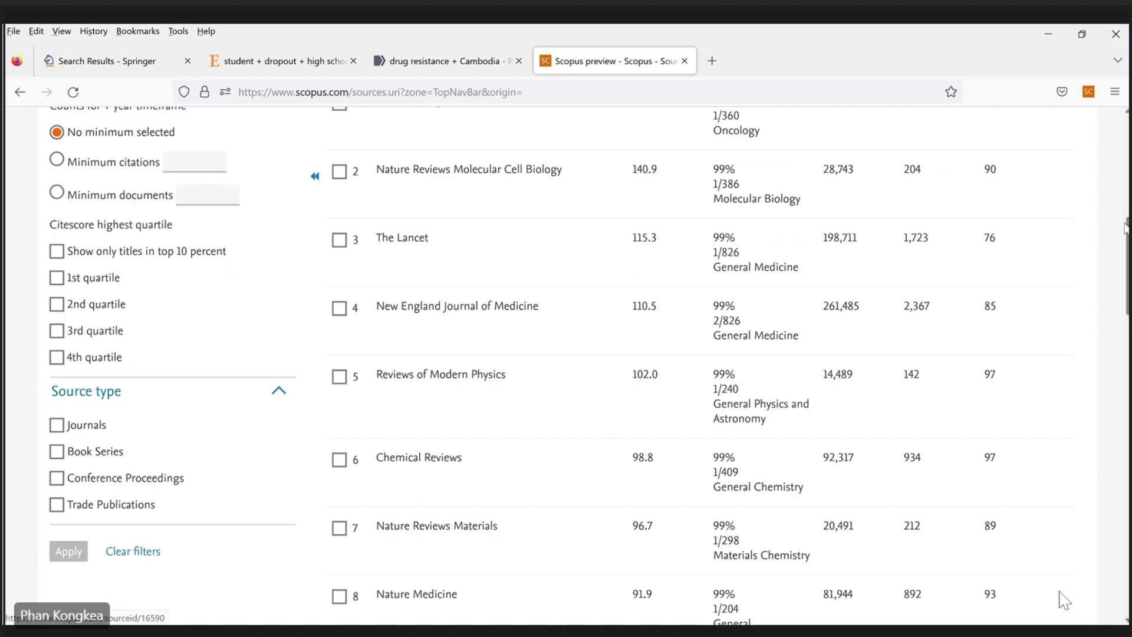
pyautogui.scroll(5, 1064, 600)
pyautogui.scroll(-1, 1064, 600)
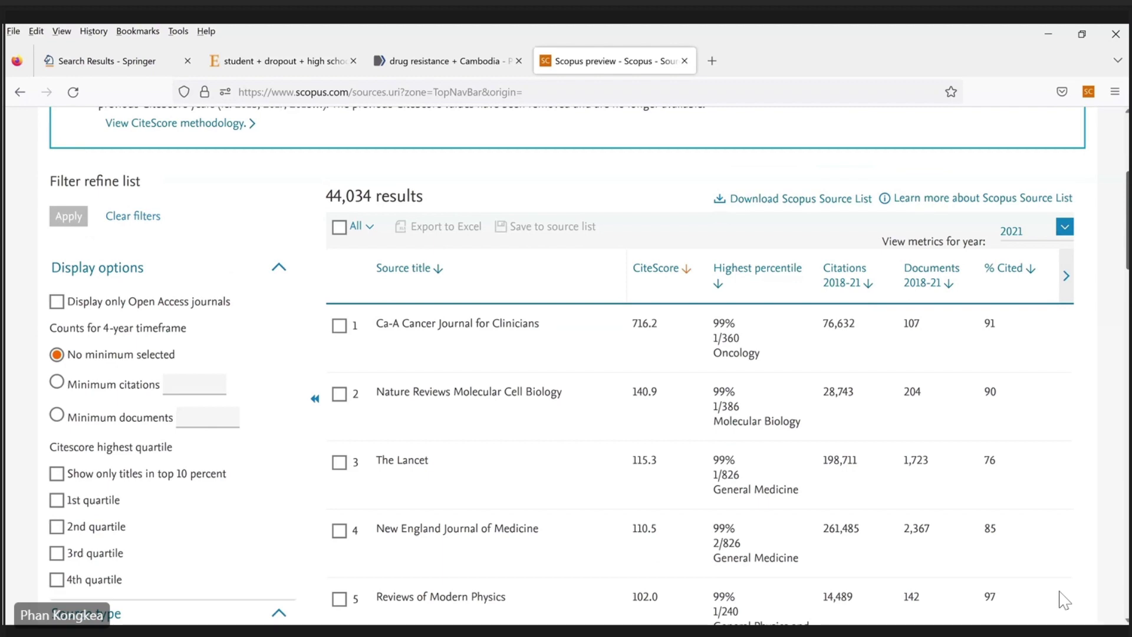
pyautogui.scroll(-1, 1065, 600)
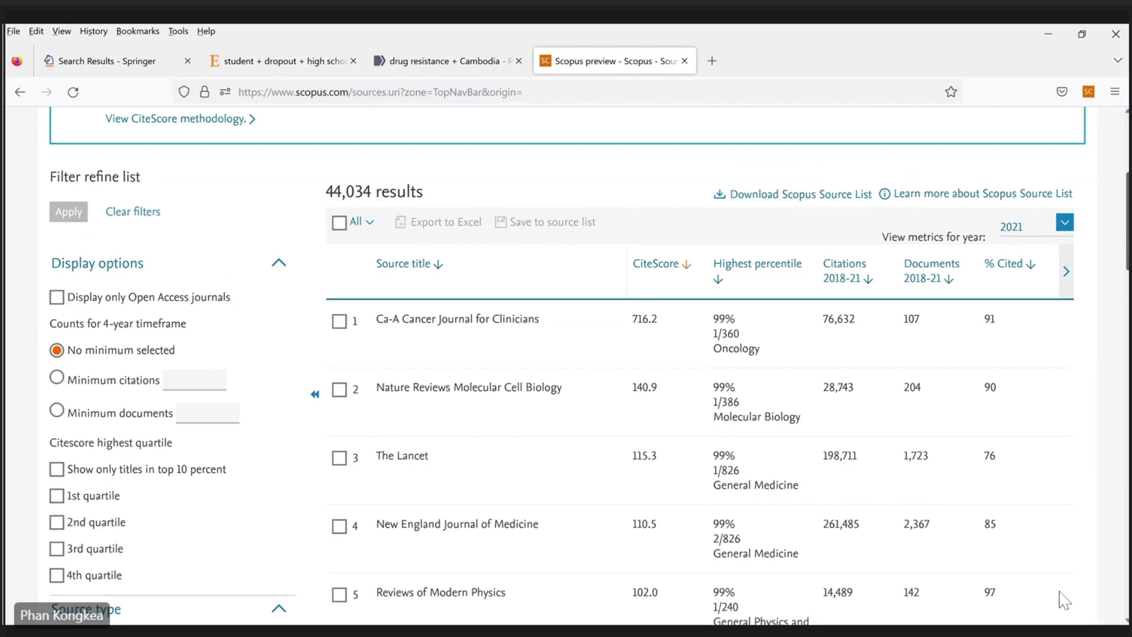
# Examine the ranked journals further down the source list, then review the quartile and source type filters beside it.
pyautogui.scroll(-3, 1064, 600)
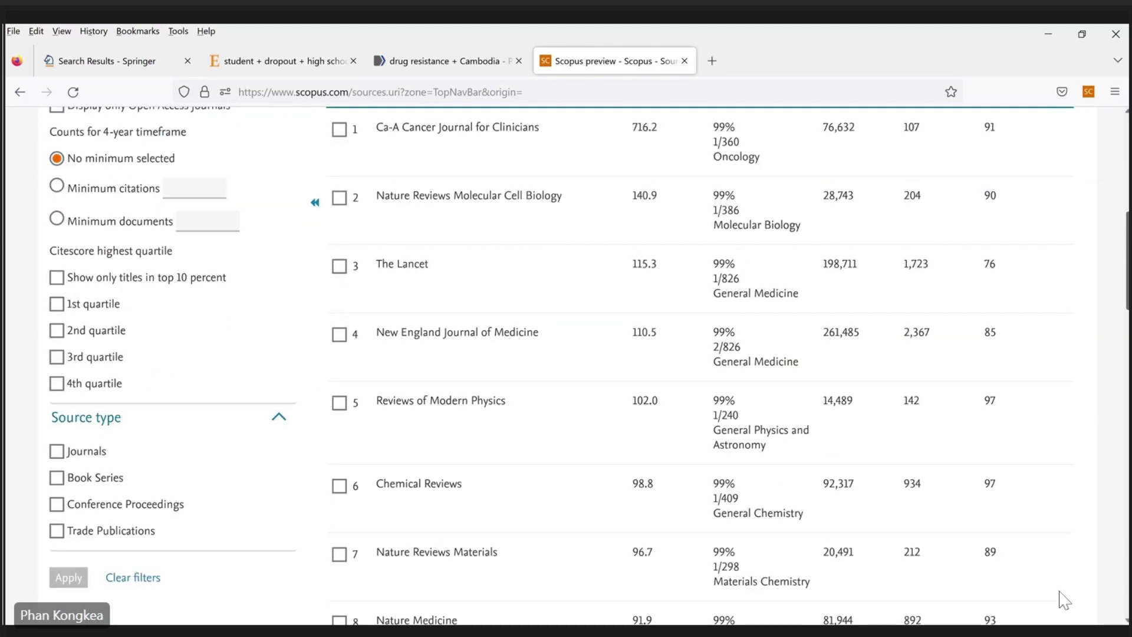
pyautogui.scroll(1, 1064, 599)
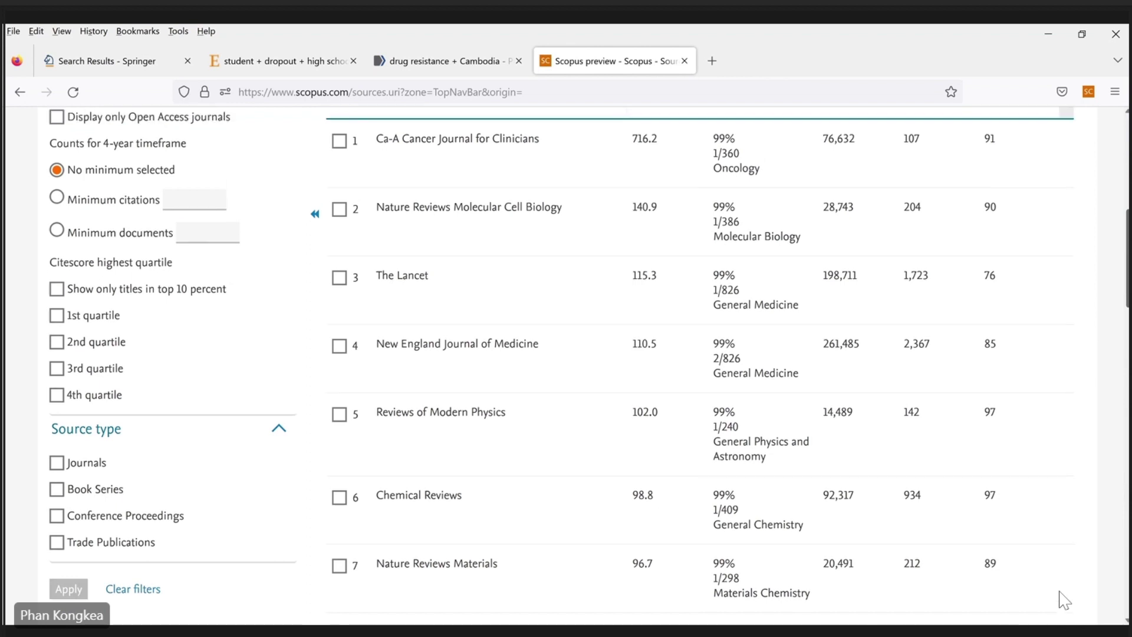
pyautogui.scroll(-1, 1064, 600)
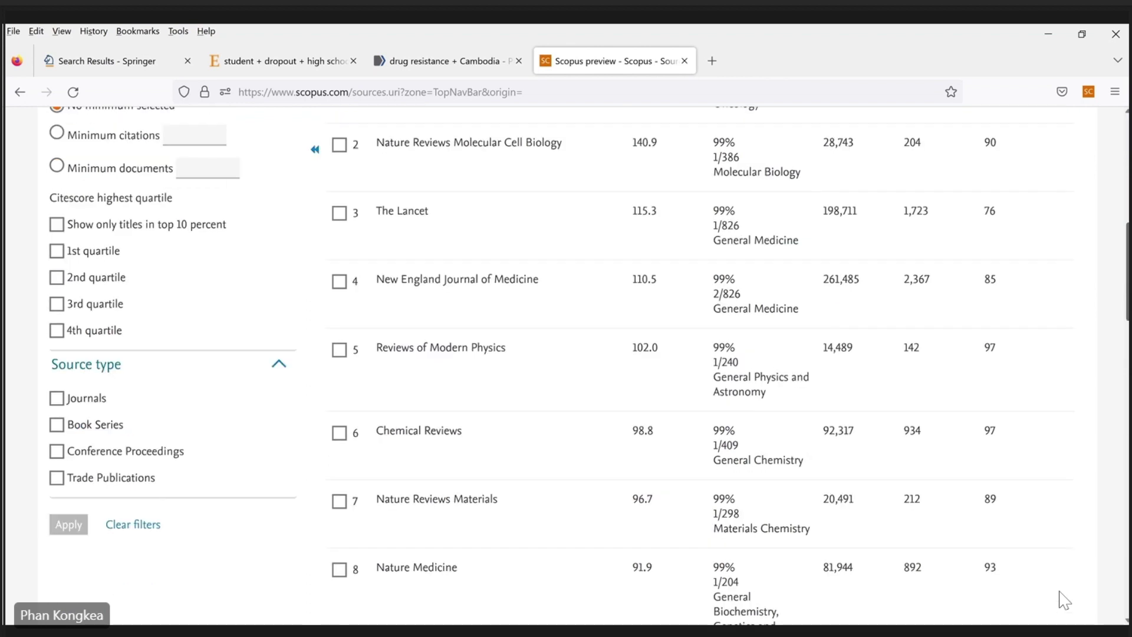
pyautogui.scroll(-4, 1064, 600)
pyautogui.scroll(-2, 1065, 599)
pyautogui.scroll(-5, 1064, 600)
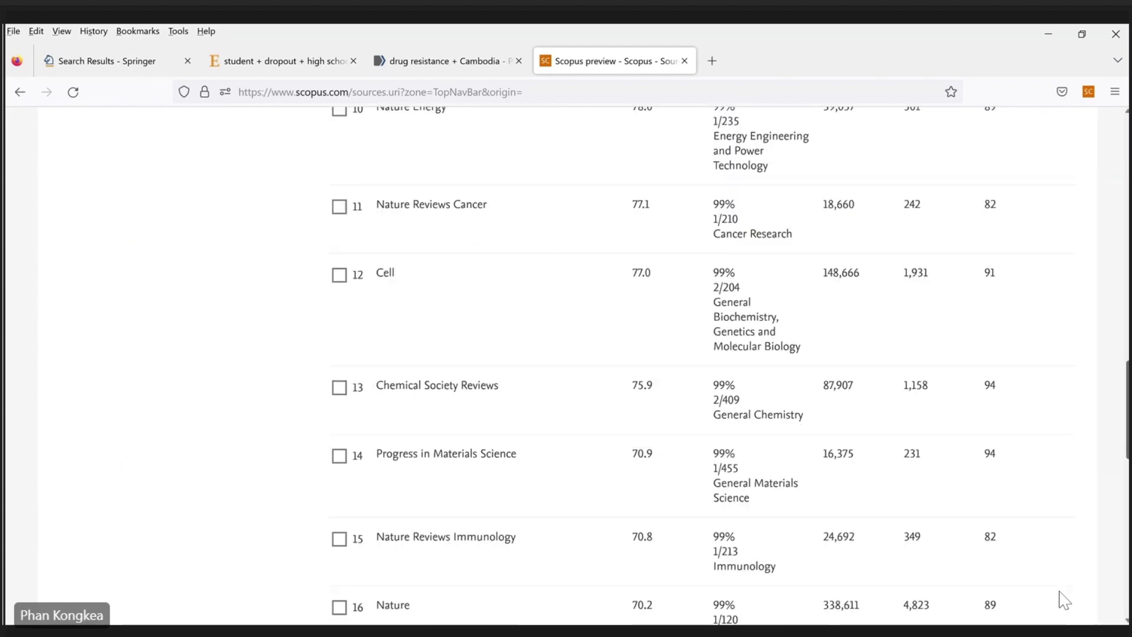
pyautogui.scroll(-4, 1064, 599)
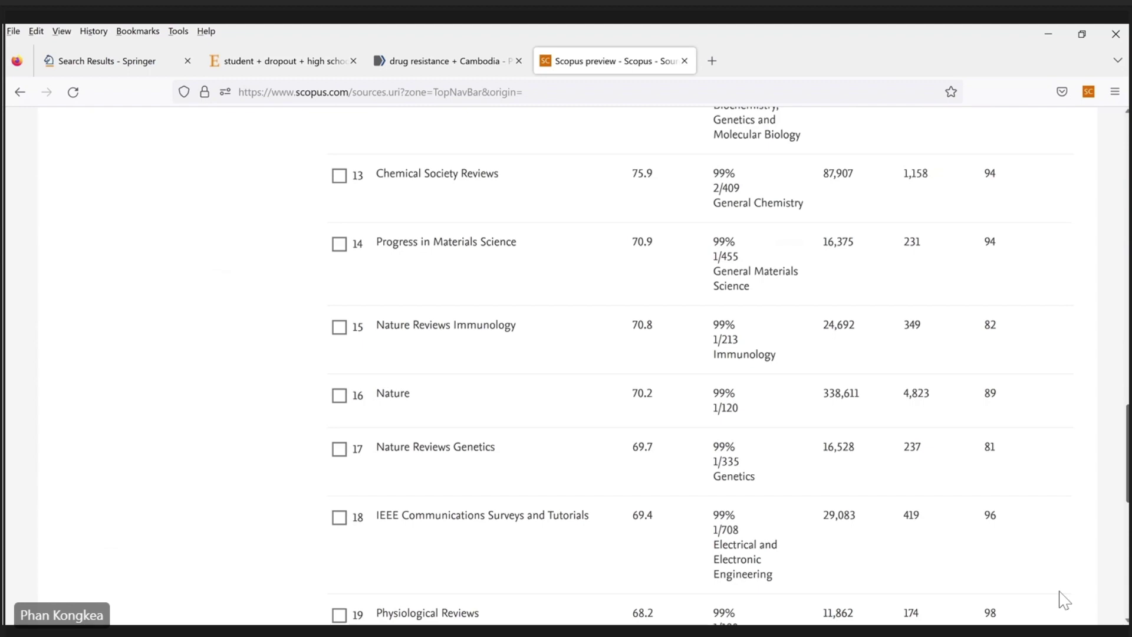
pyautogui.press('Home')
pyautogui.scroll(2, 1064, 600)
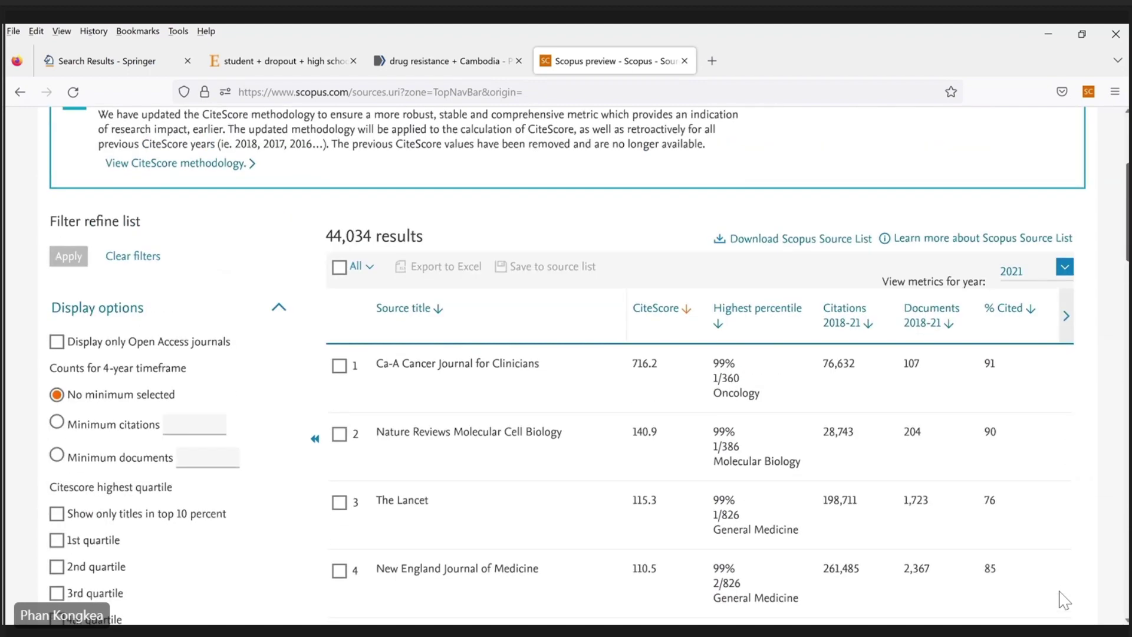
pyautogui.scroll(-3, 1065, 600)
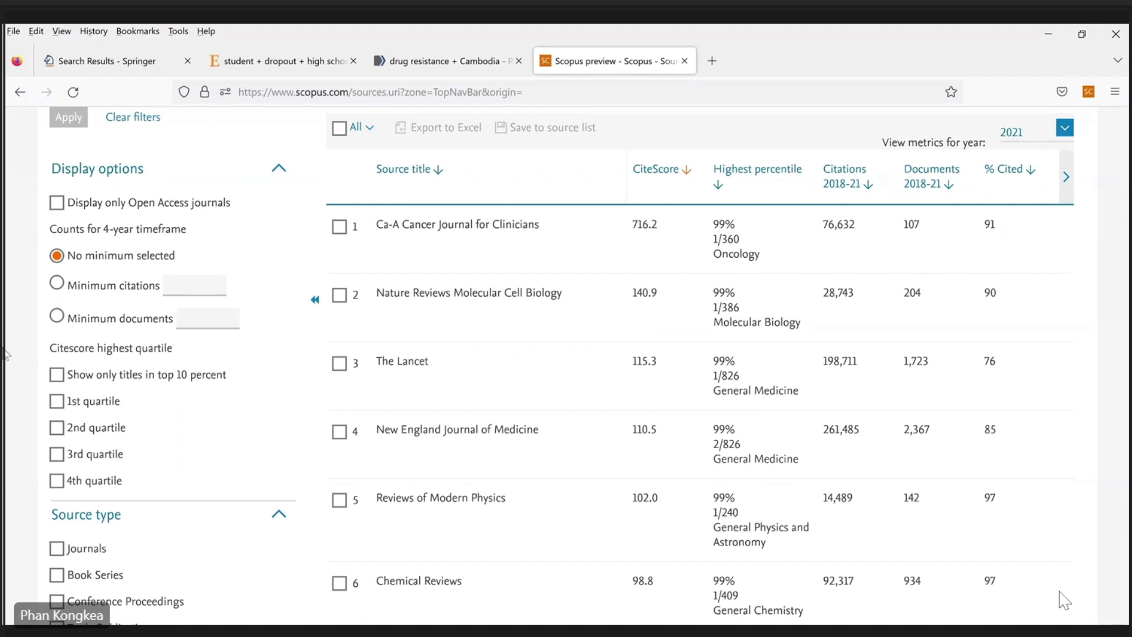
# Select the 1st quartile and 2nd quartile CiteScore filters and the Journals source type for the source list.
pyautogui.click(58, 402)
pyautogui.click(57, 402)
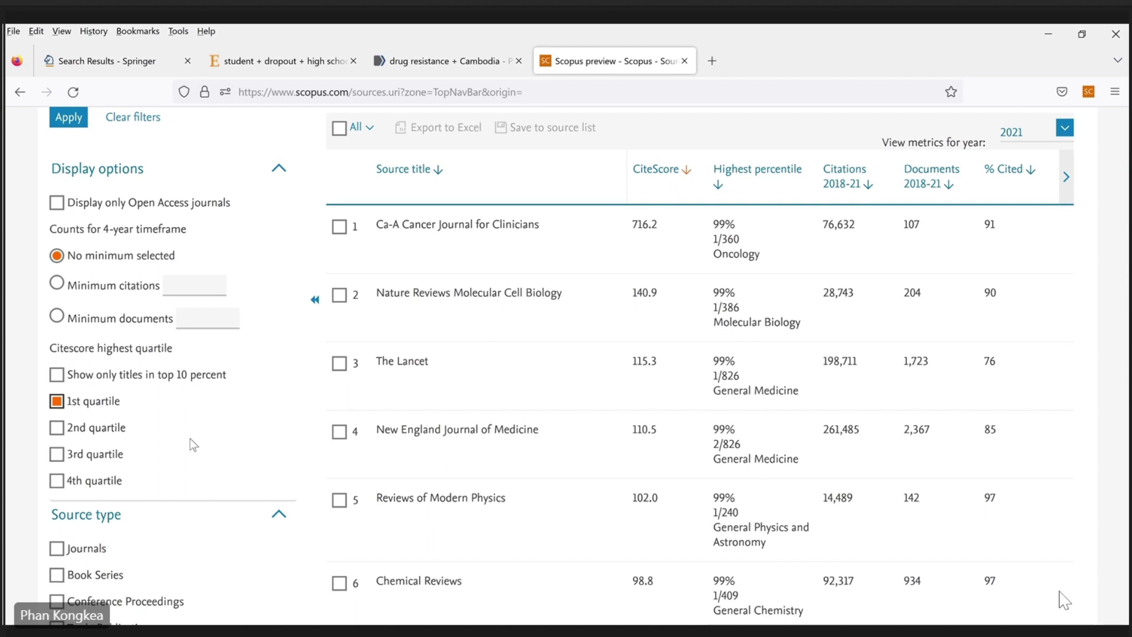
pyautogui.click(67, 433)
pyautogui.click(58, 429)
pyautogui.click(58, 549)
pyautogui.scroll(-8, 522, 372)
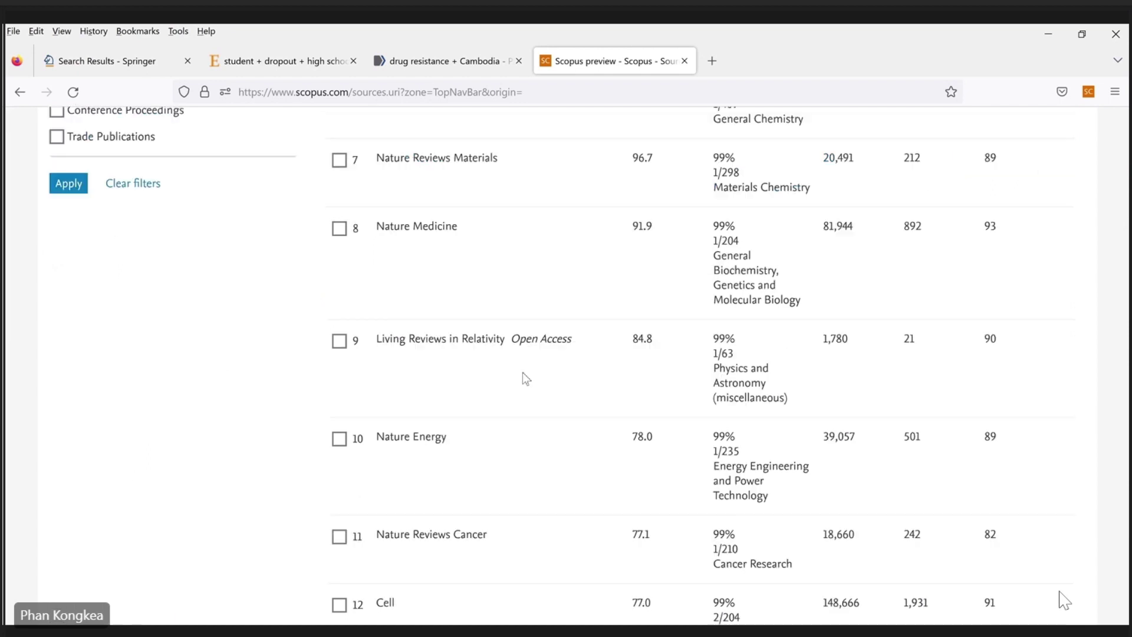
# View the available source search criteria, such as title, publisher and ISSN, and dismiss the Improved Citescore notice.
pyautogui.scroll(15, 522, 373)
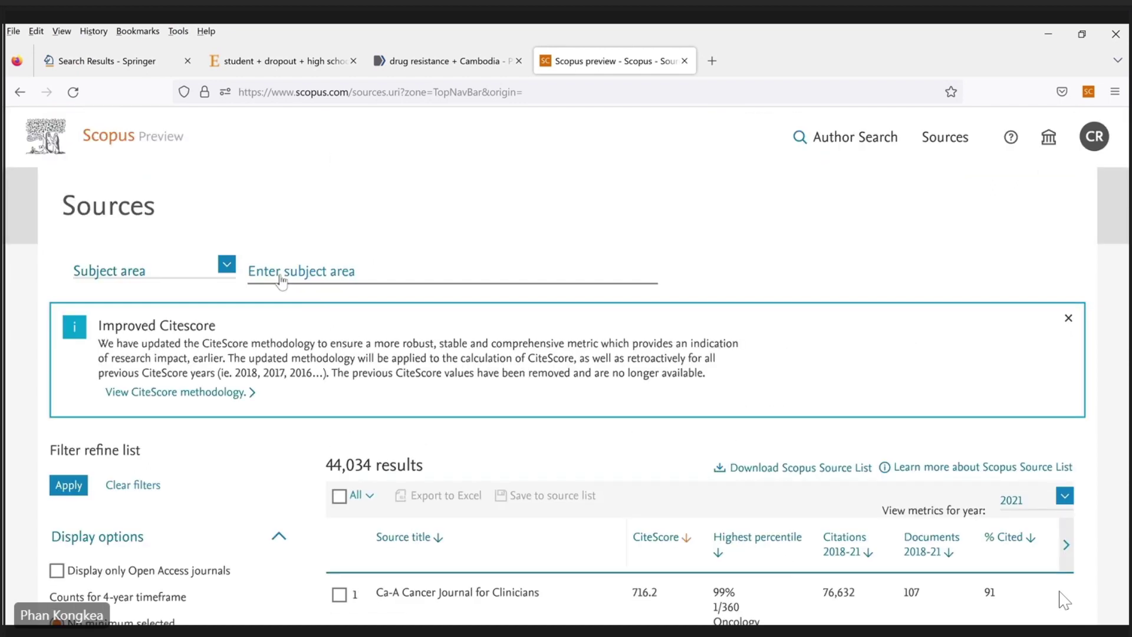
pyautogui.click(227, 264)
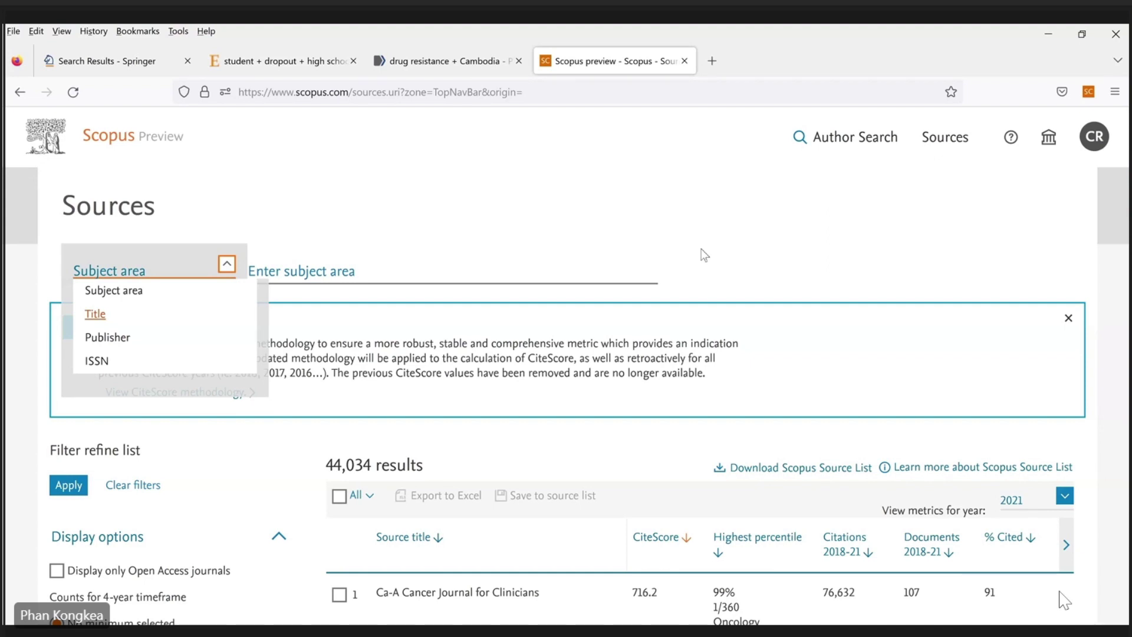
pyautogui.click(1069, 321)
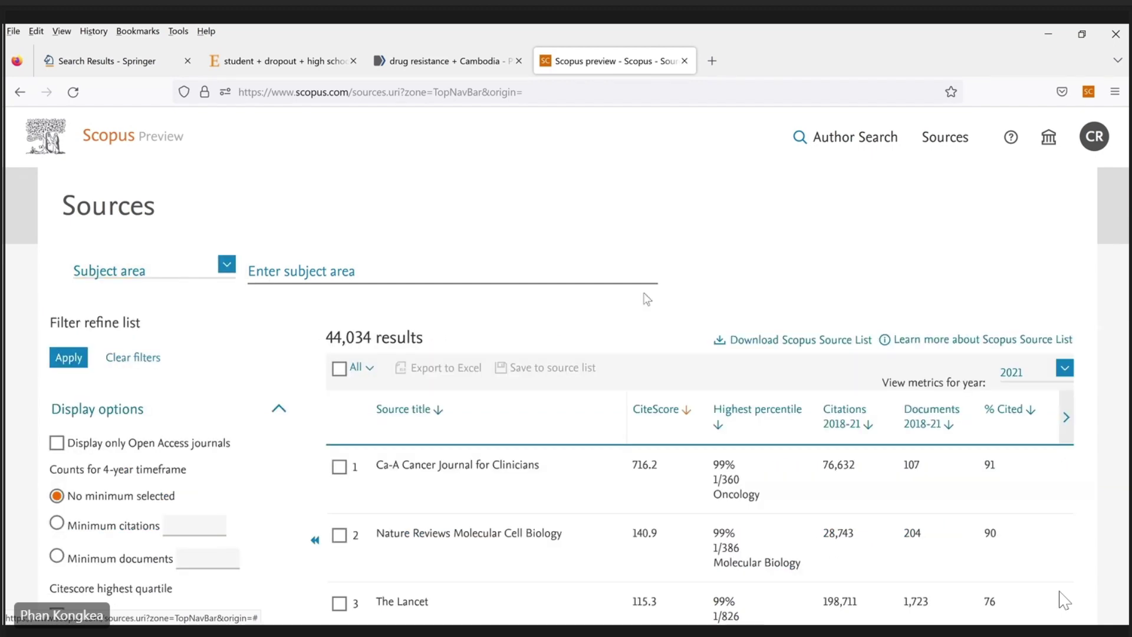
# Review the open PubMed Central, Springer and ScienceDirect search result pages and return to the Scopus Sources page.
pyautogui.click(443, 73)
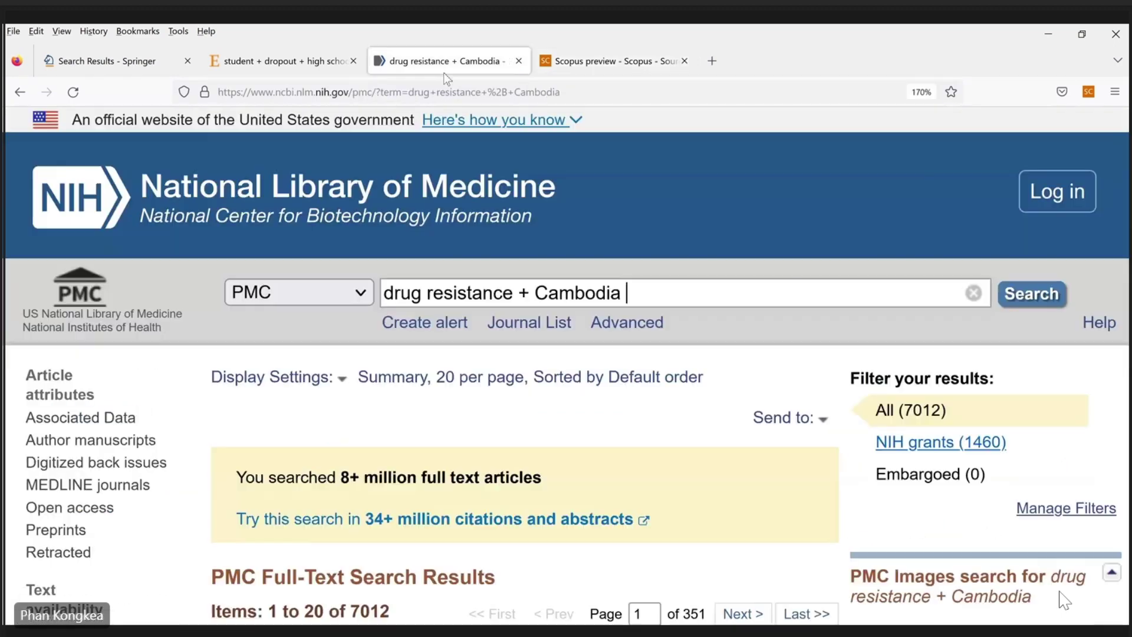
pyautogui.click(267, 66)
pyautogui.click(678, 71)
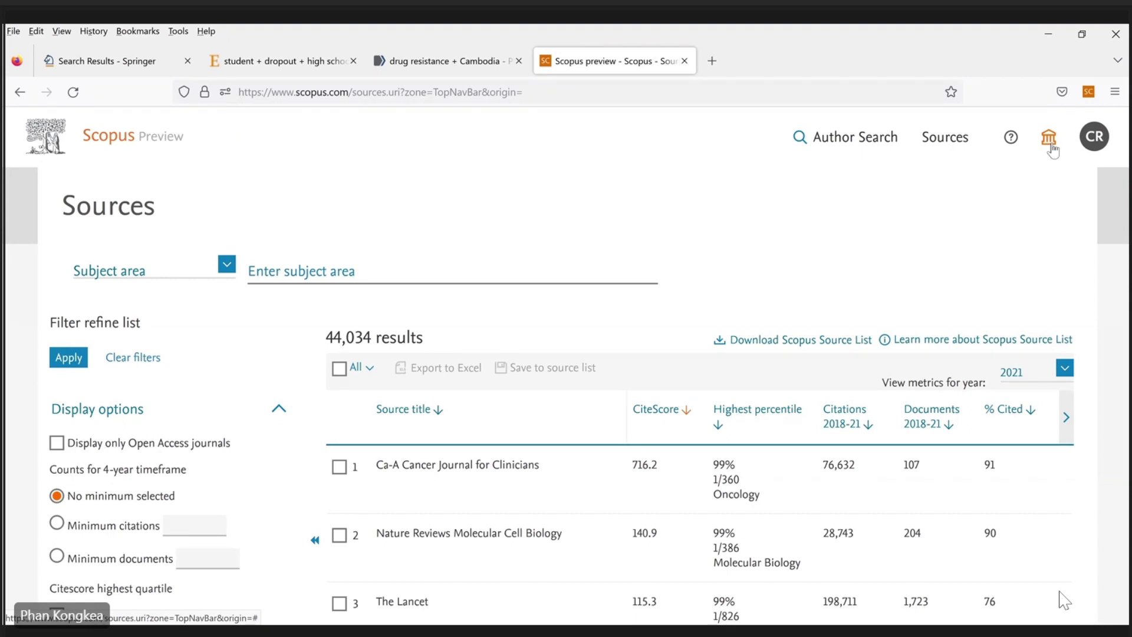
pyautogui.click(422, 59)
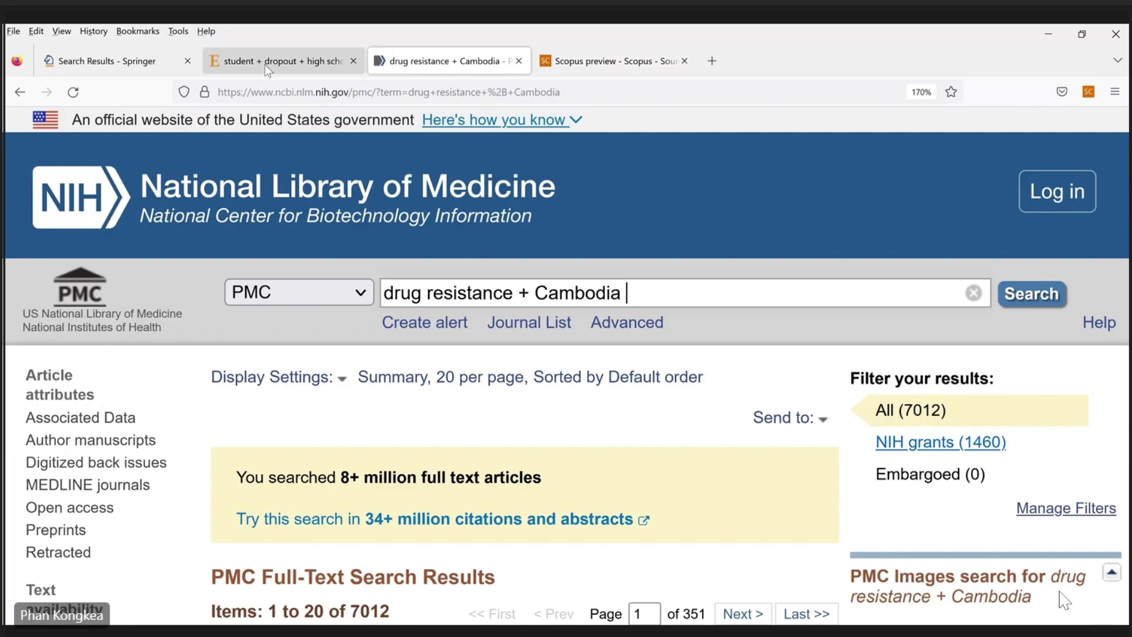
pyautogui.click(106, 61)
pyautogui.click(267, 60)
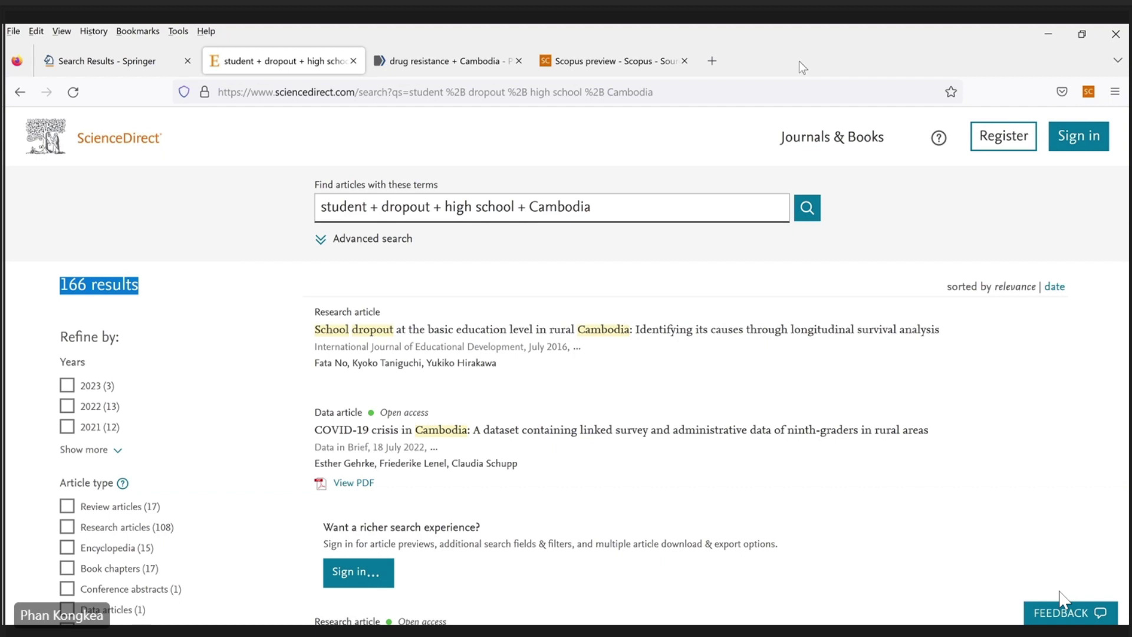
pyautogui.click(634, 64)
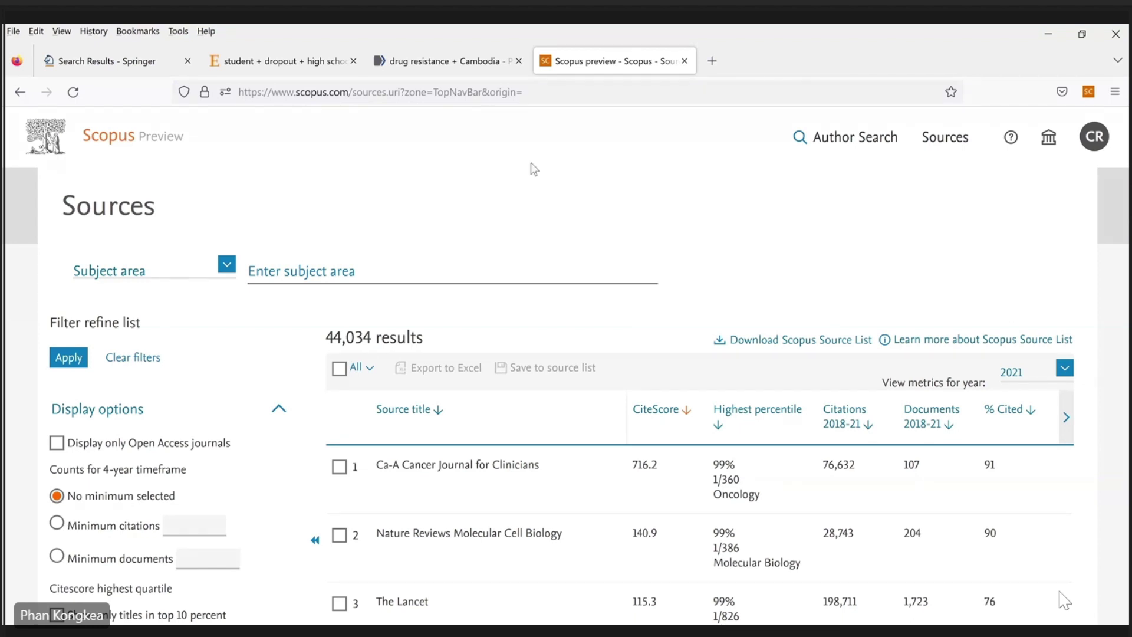
# Switch to Word and create a new blank document.
pyautogui.click(712, 61)
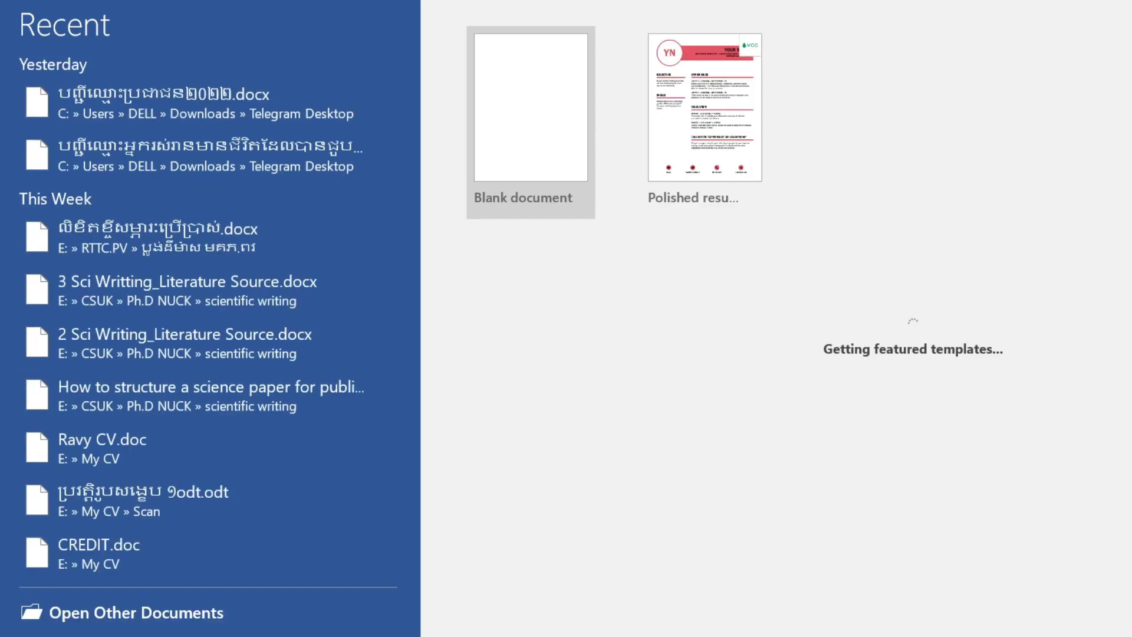
pyautogui.click(526, 124)
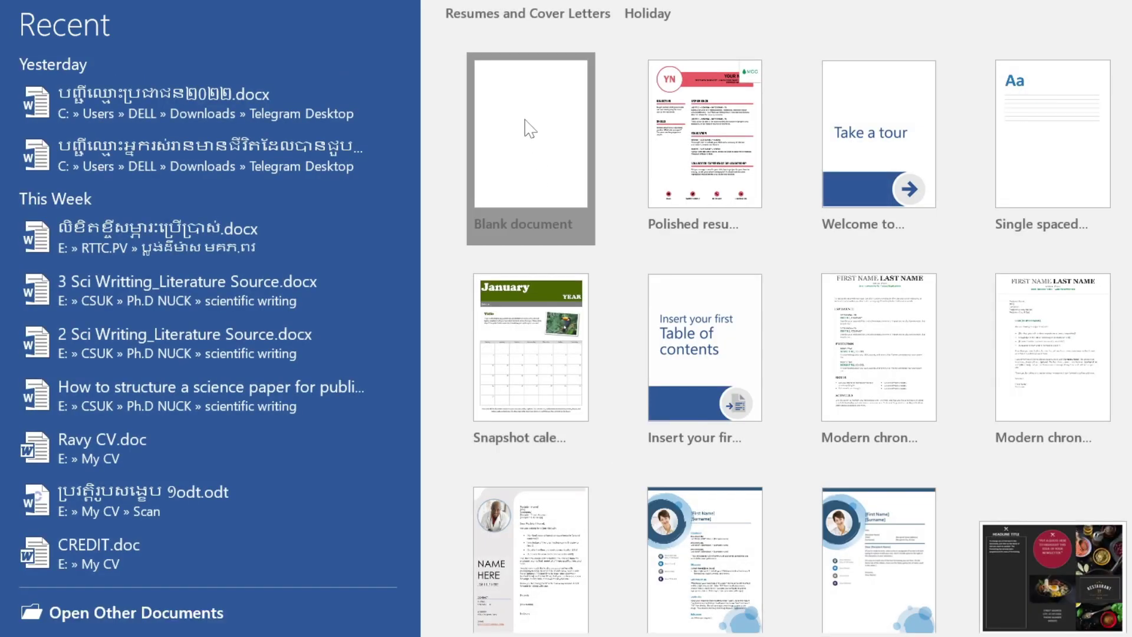